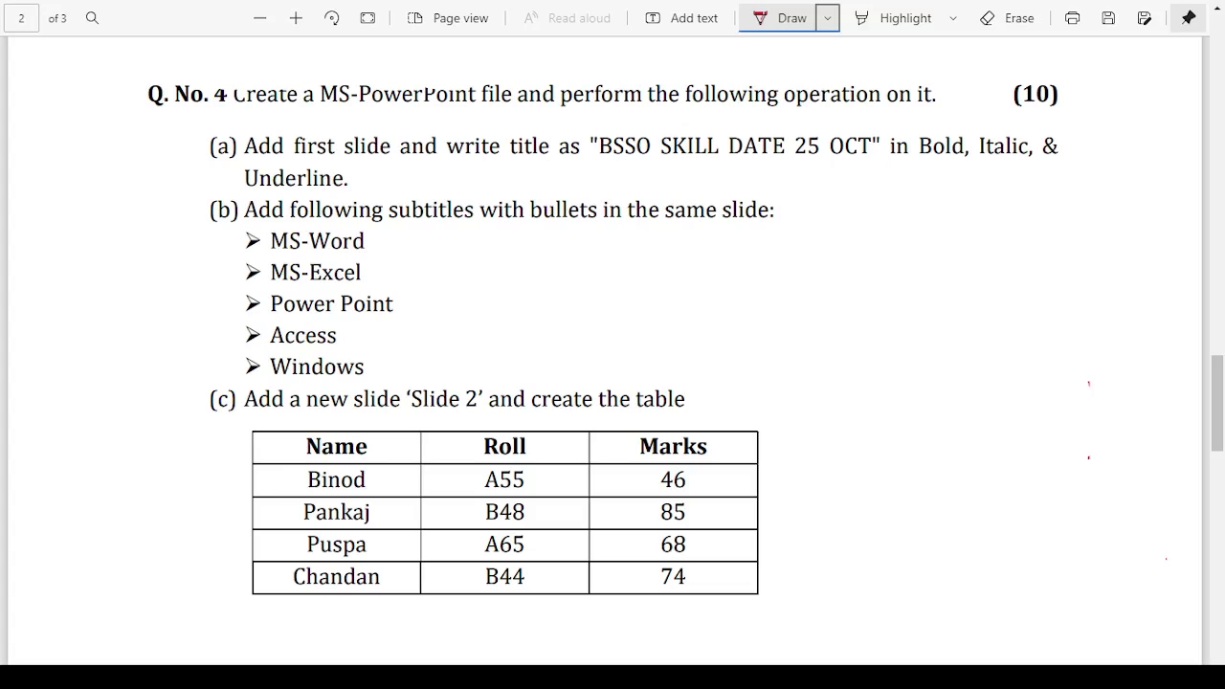
- In red ink, tick item (a) and underline or circle MS-PowerPoint, the title, Bold, Italic and Underline
left_click_drag(335, 118, 486, 98)
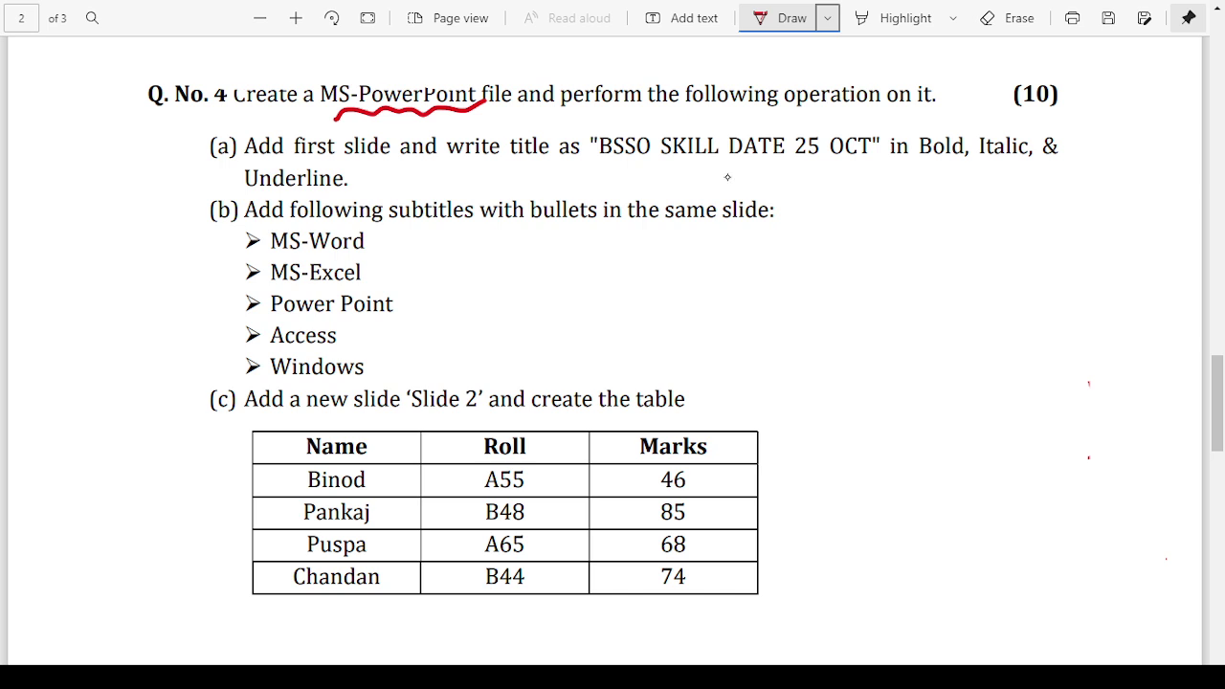
mouse_move(194, 165)
left_mouse_down()
mouse_move(231, 147)
mouse_move(383, 165)
left_mouse_up()
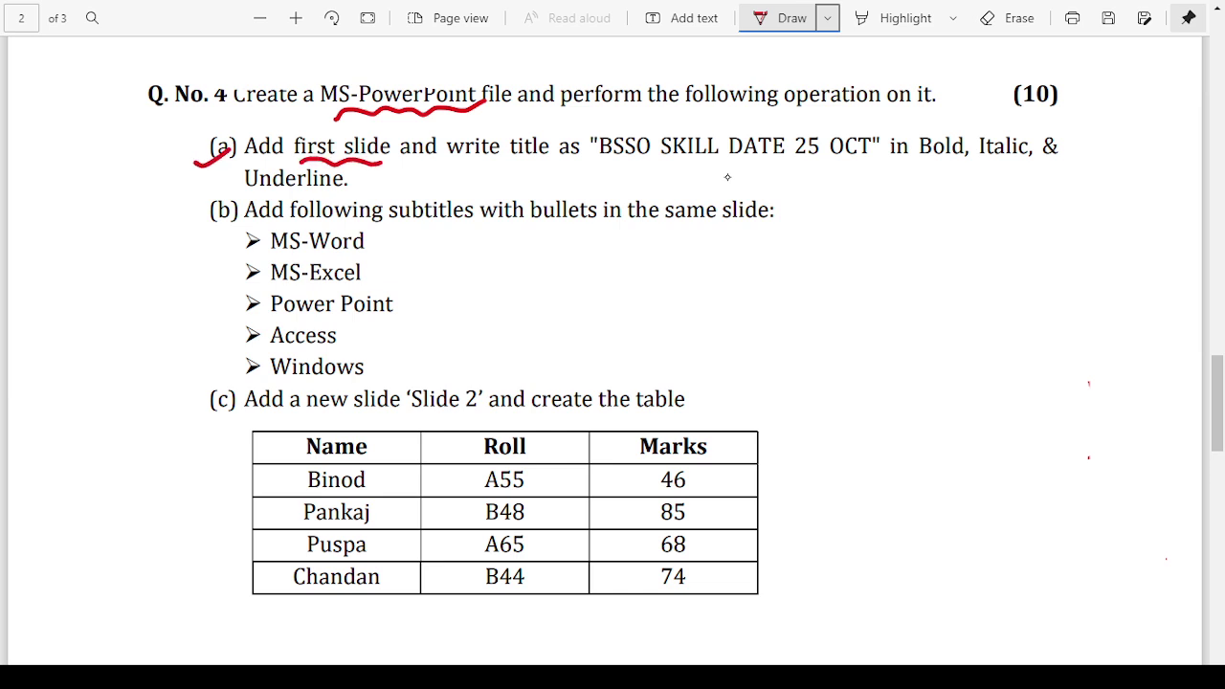
left_click_drag(603, 161, 854, 163)
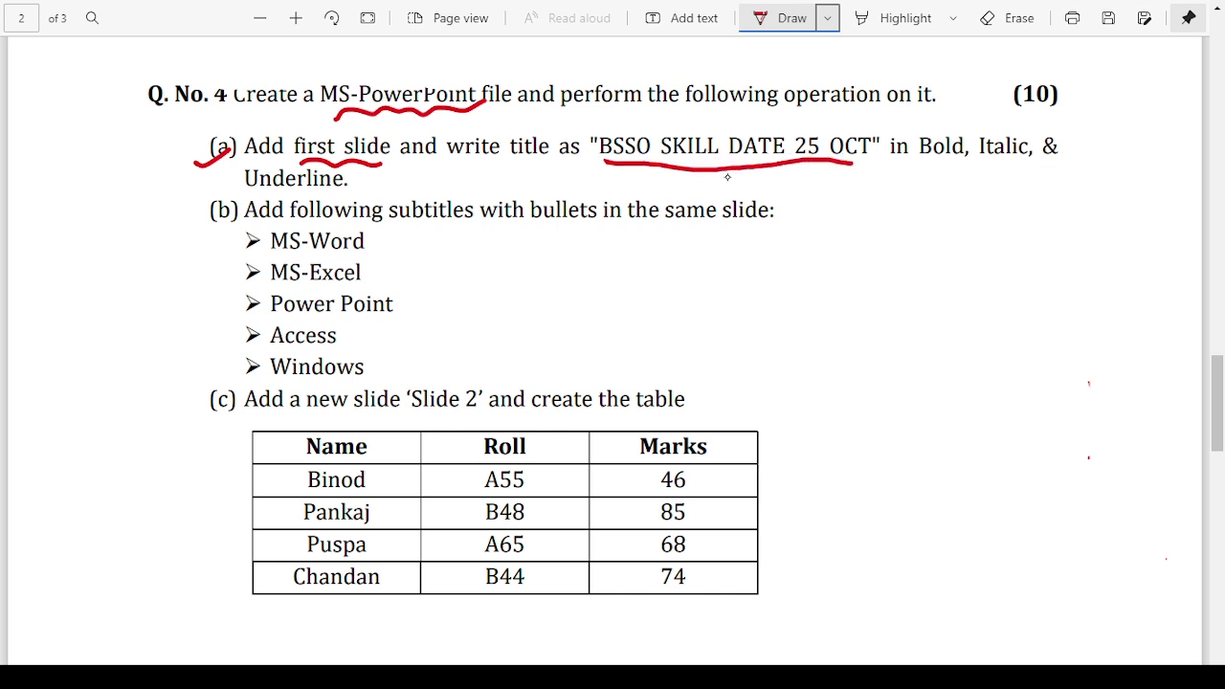
left_click_drag(393, 131, 367, 123)
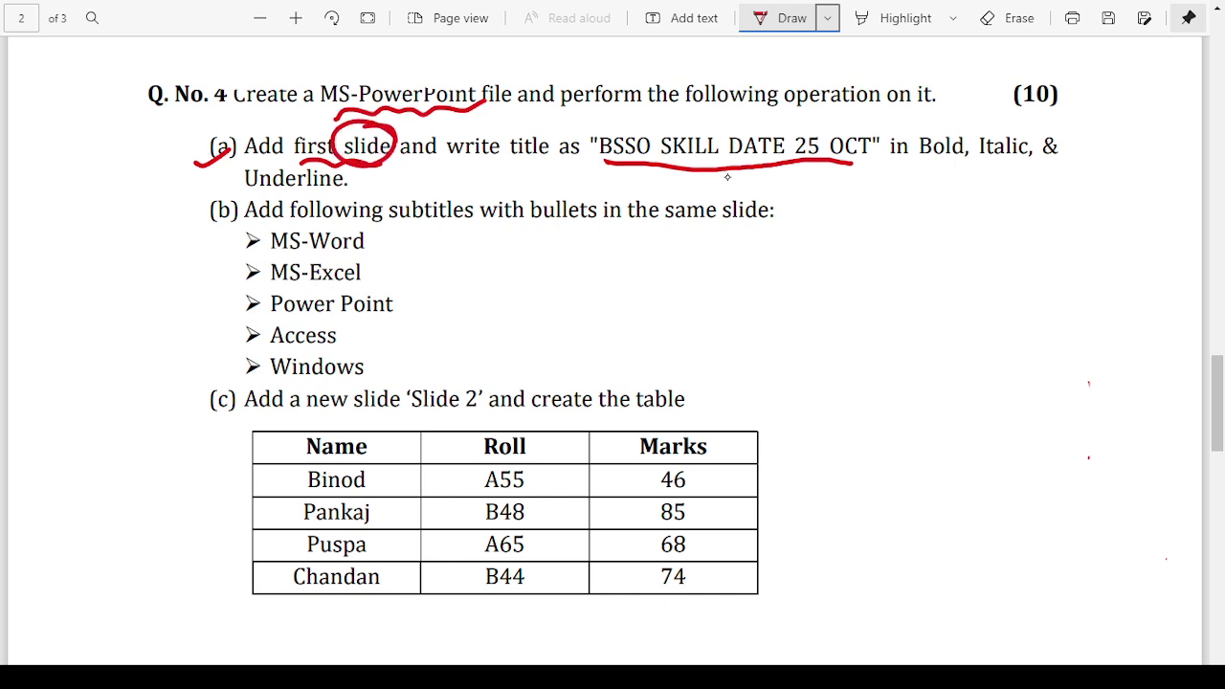
left_click_drag(666, 129, 722, 114)
mouse_move(967, 132)
left_mouse_down()
mouse_move(965, 143)
mouse_move(1028, 163)
left_mouse_up()
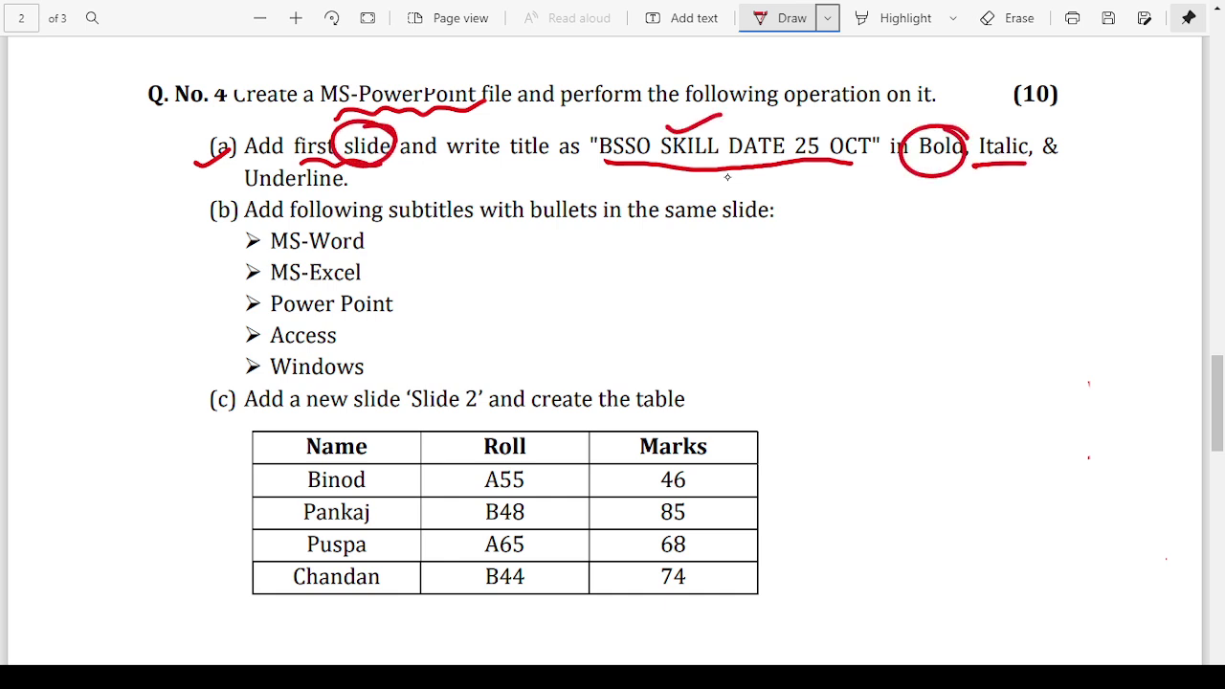
left_click_drag(262, 190, 316, 187)
- Tick item (b), underline its subtitles and bullets requirement, and tick each of the five bullet names
left_click_drag(188, 213, 230, 197)
mouse_move(411, 220)
left_mouse_down()
mouse_move(617, 229)
mouse_move(750, 217)
left_mouse_up()
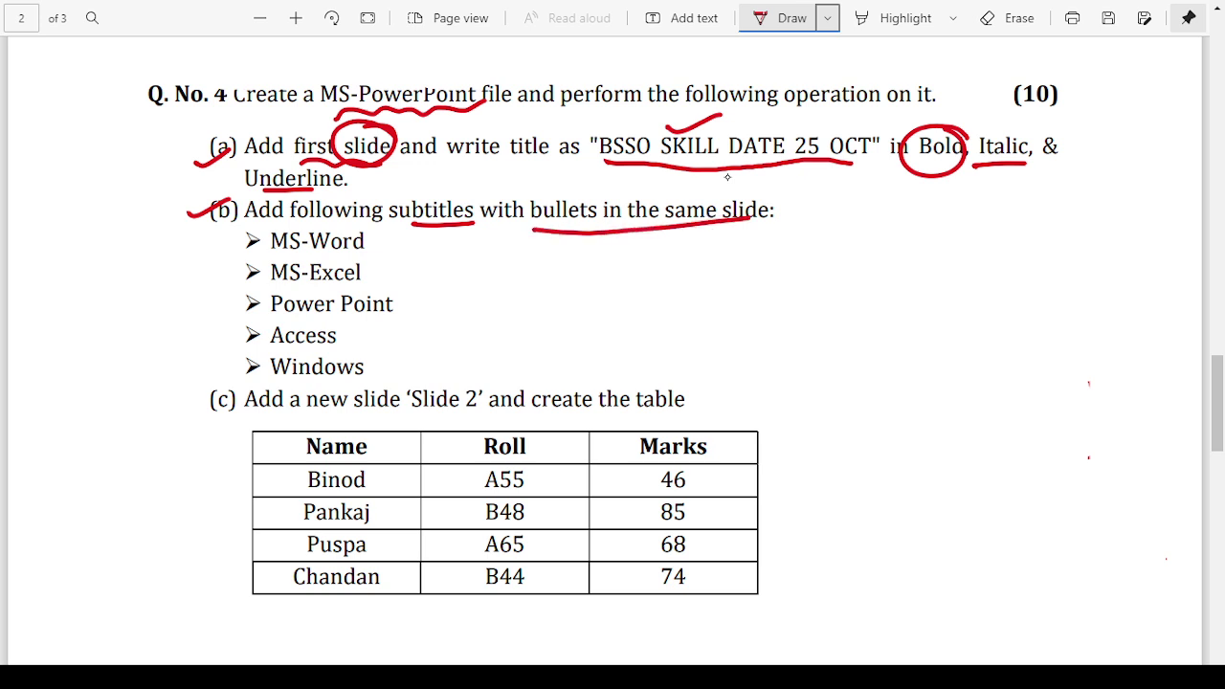
mouse_move(376, 247)
left_mouse_down()
mouse_move(422, 233)
mouse_move(428, 256)
left_mouse_up()
left_click_drag(409, 303, 455, 288)
left_click_drag(373, 331, 410, 329)
left_click_drag(373, 365, 413, 356)
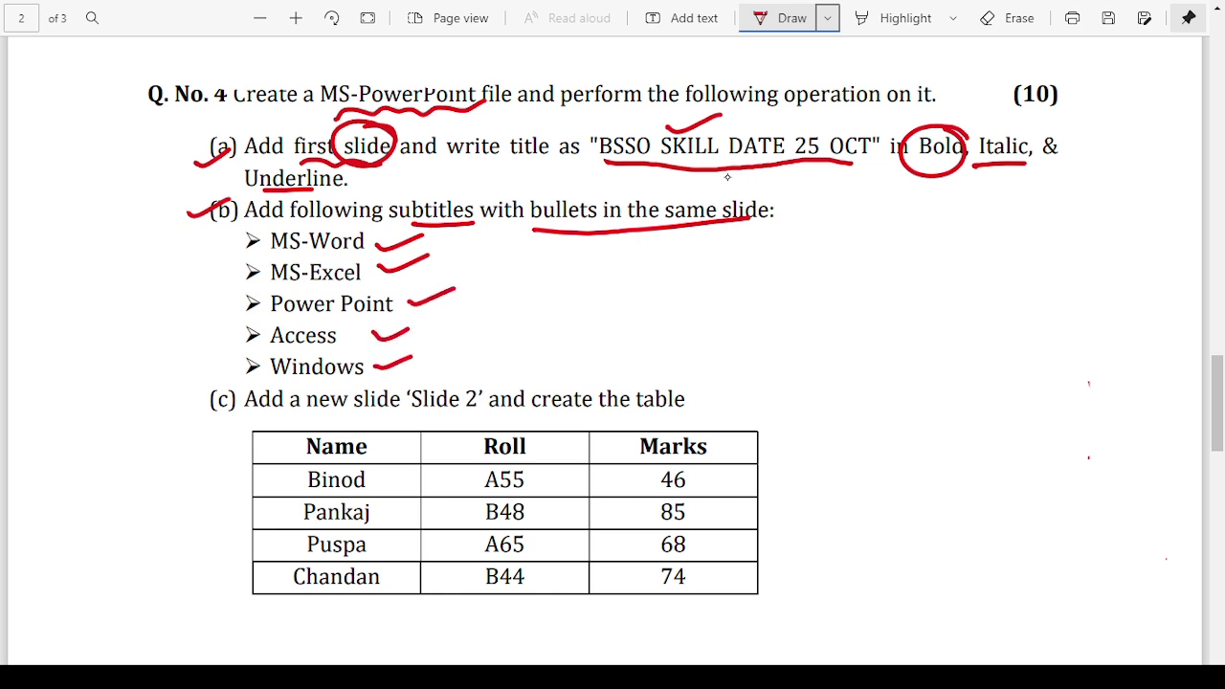
- Arrow item (c), underline 'Slide 2', and bracket the Name/Roll/Marks table in red
mouse_move(179, 409)
left_mouse_down()
mouse_move(198, 408)
mouse_move(192, 427)
left_mouse_up()
left_click_drag(421, 418, 489, 413)
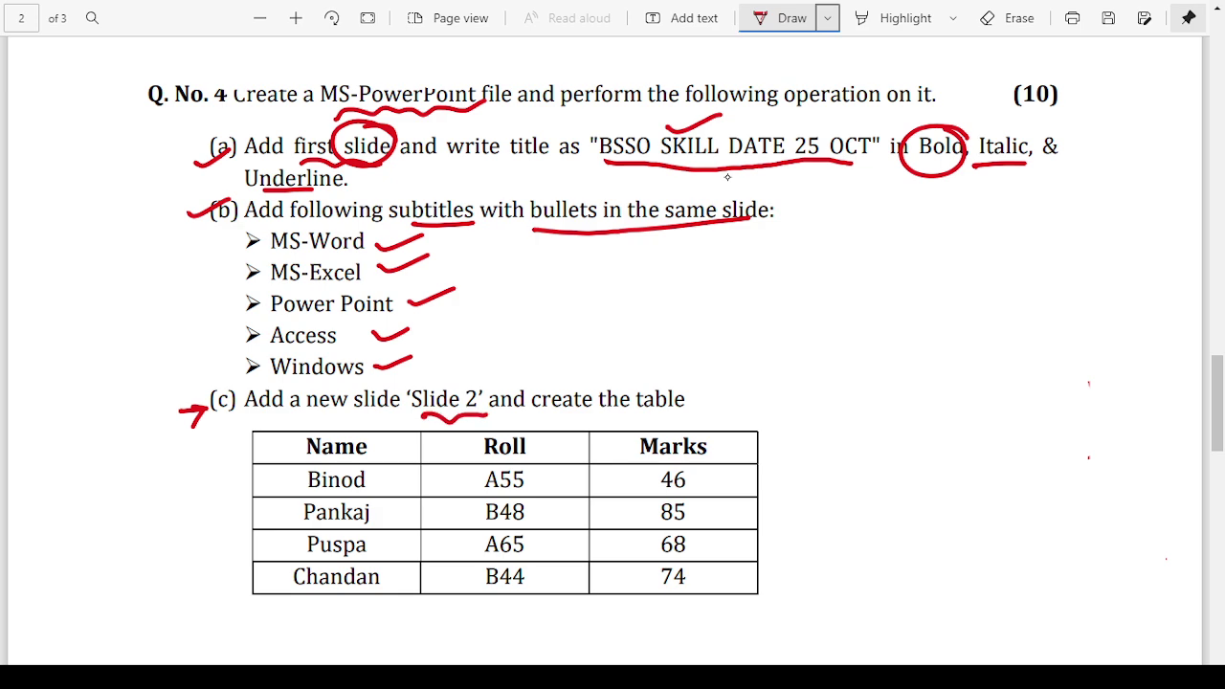
mouse_move(231, 435)
left_mouse_down()
mouse_move(216, 462)
mouse_move(230, 607)
left_mouse_up()
- Underline 'Slide 3' and 'It's Revision Time' in item (d) and sketch a rectangle beside it
scroll(730, 178, "down", 2)
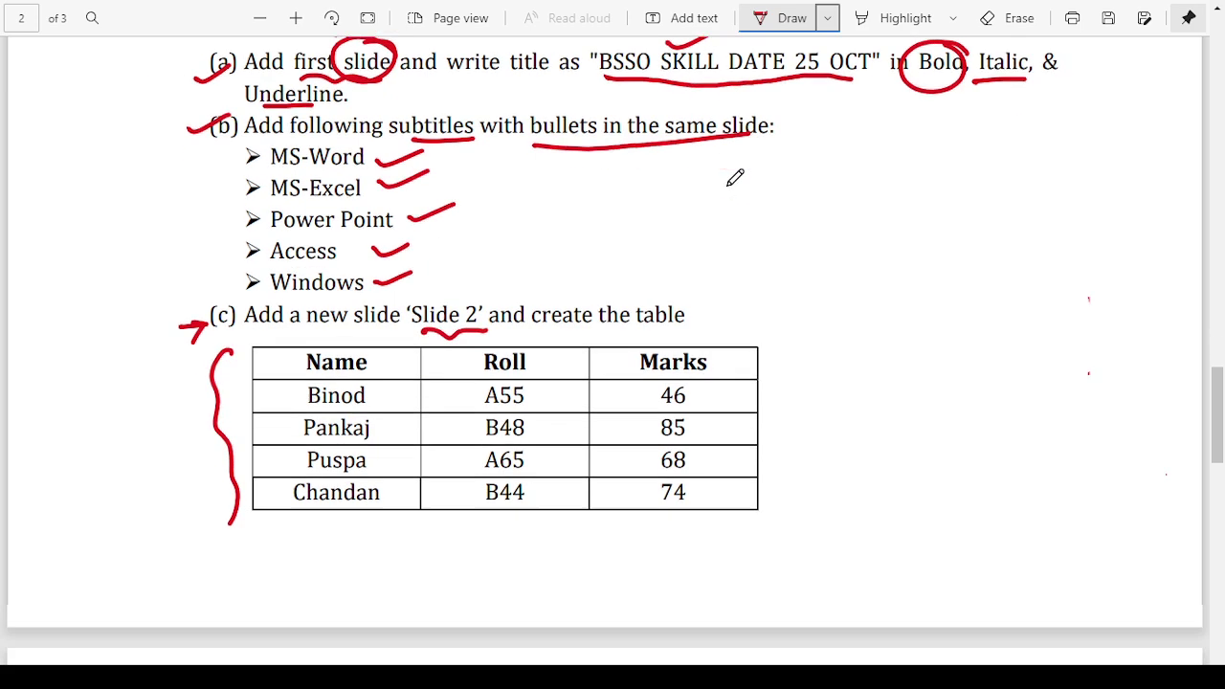
scroll(629, 356, "down", 3)
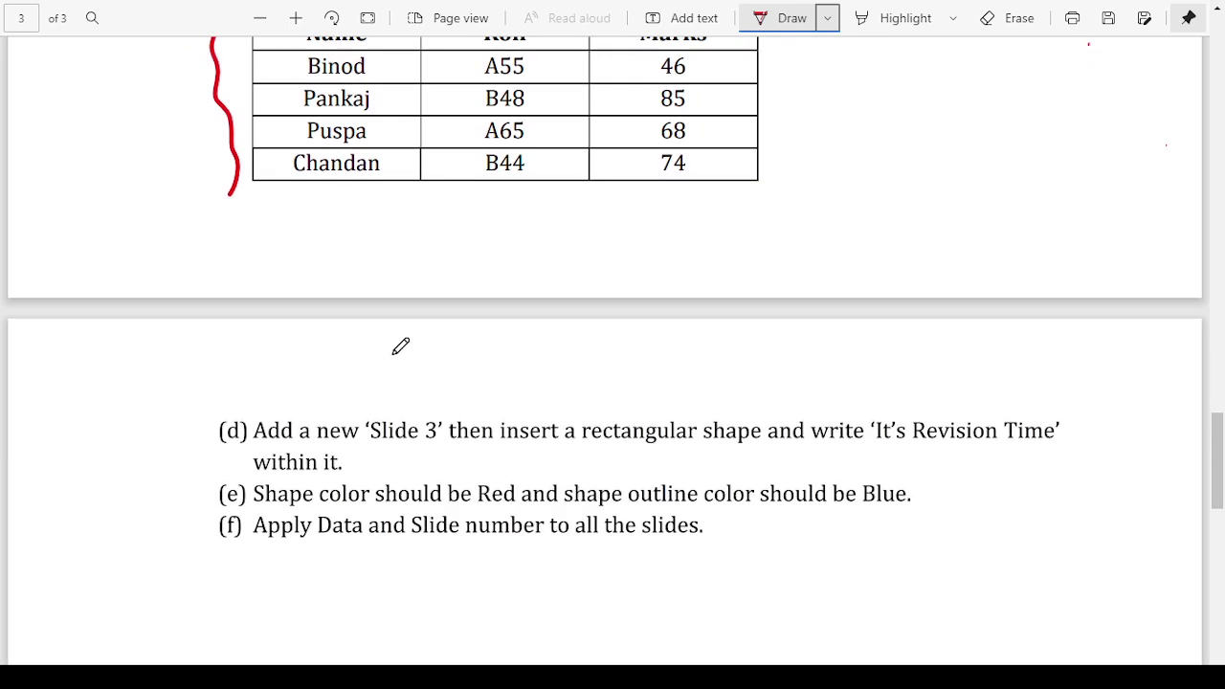
left_click_drag(388, 446, 440, 442)
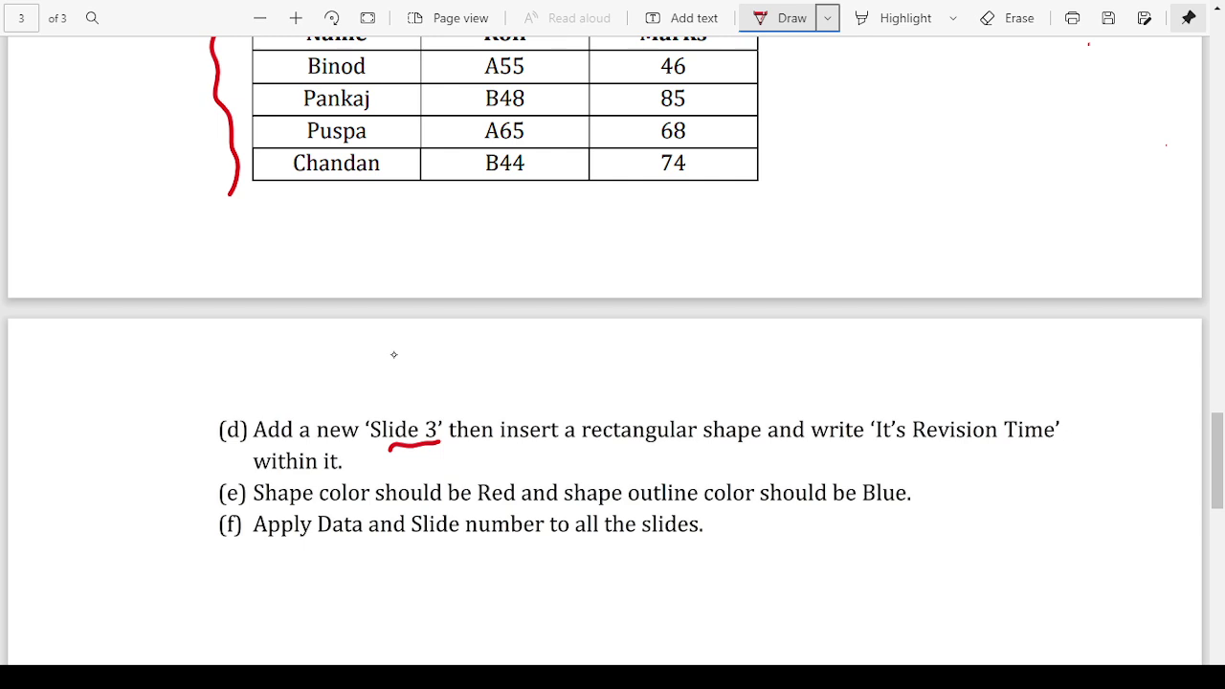
left_click_drag(875, 445, 1026, 443)
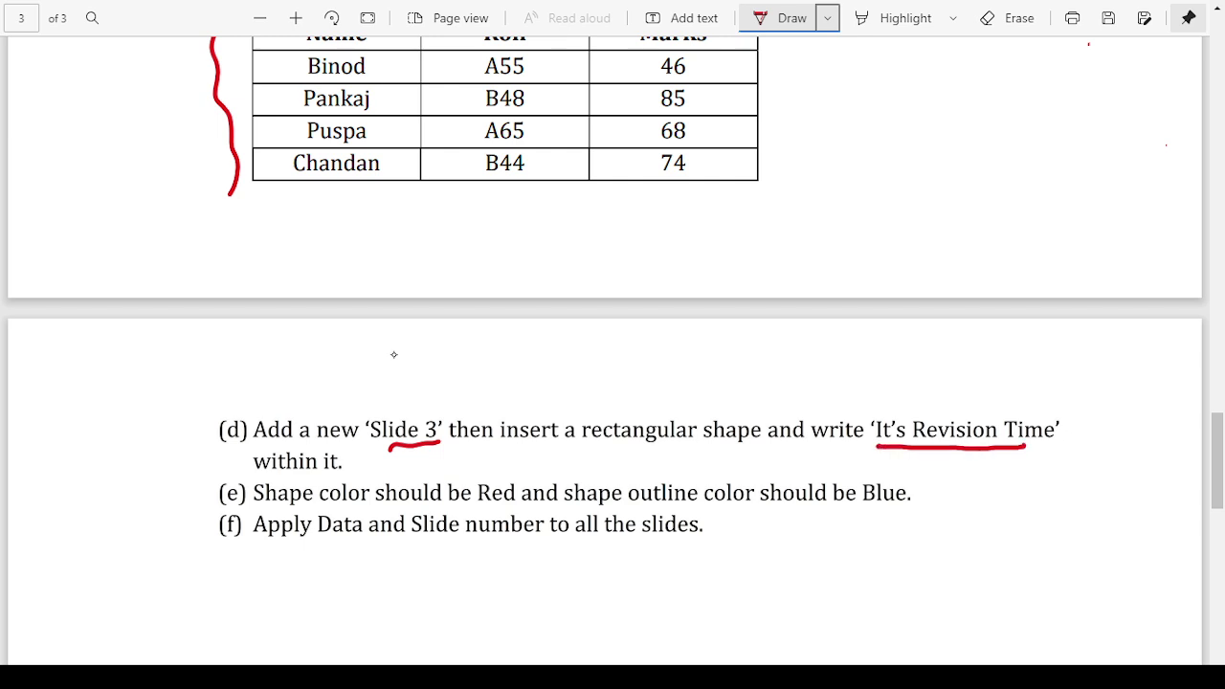
left_click_drag(103, 423, 178, 409)
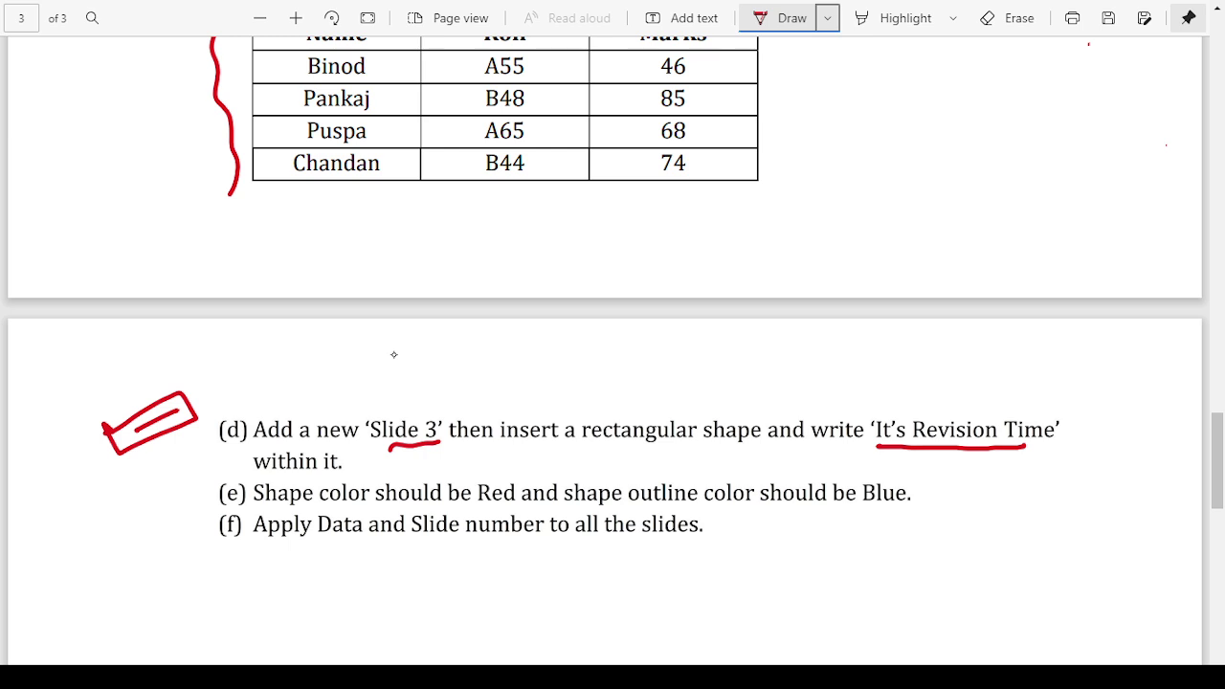
- Mark item (e)'s Red and Blue colours and item (f)'s date, slide and all-slides wording, then scroll back up
left_click_drag(202, 503, 239, 485)
mouse_move(526, 459)
left_mouse_down()
mouse_move(498, 511)
mouse_move(532, 475)
left_mouse_up()
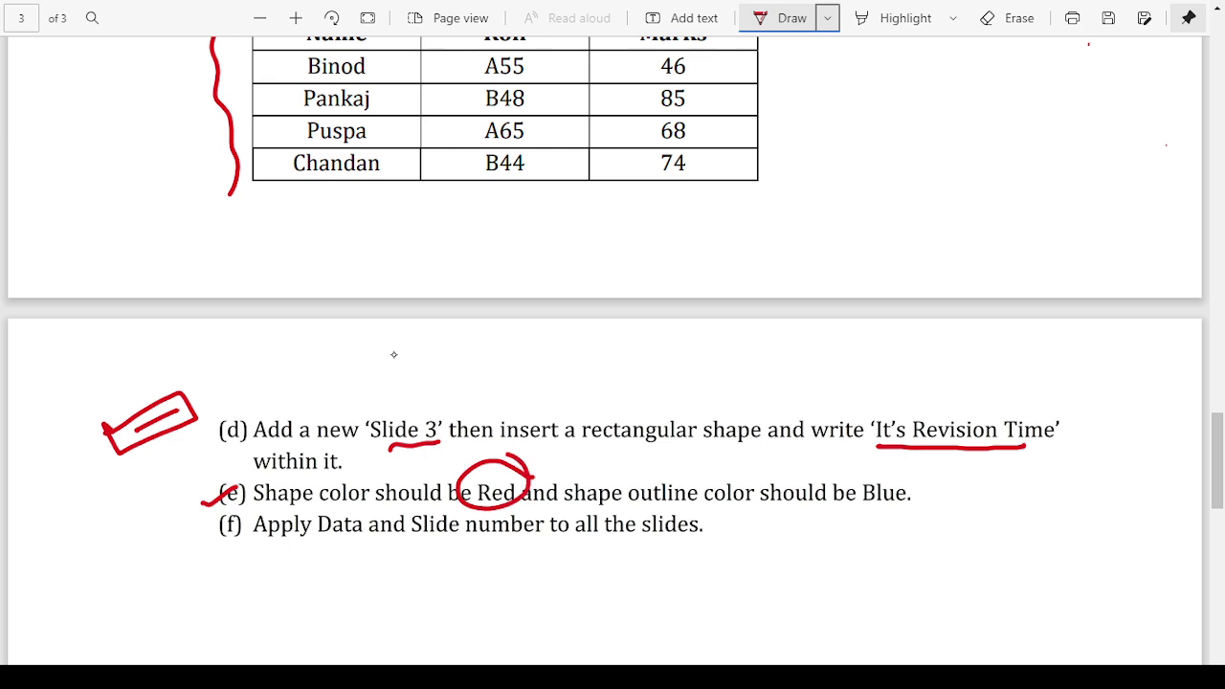
left_click_drag(842, 510, 929, 513)
left_click_drag(554, 548, 736, 542)
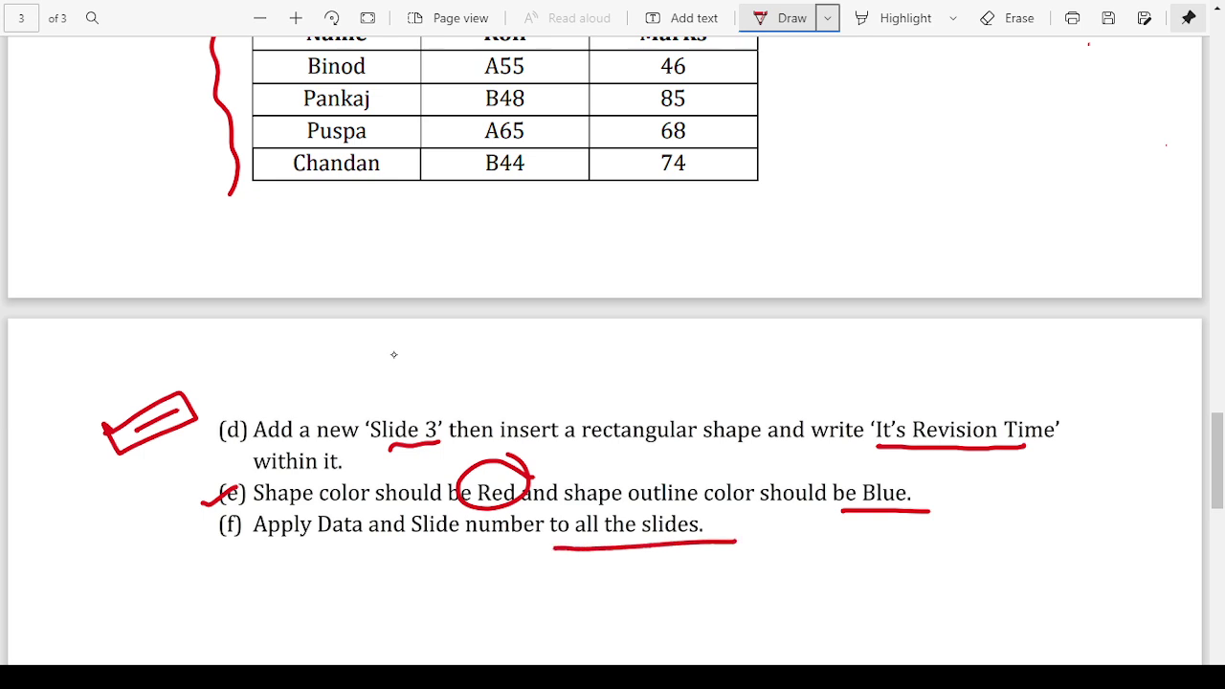
left_click_drag(313, 544, 475, 544)
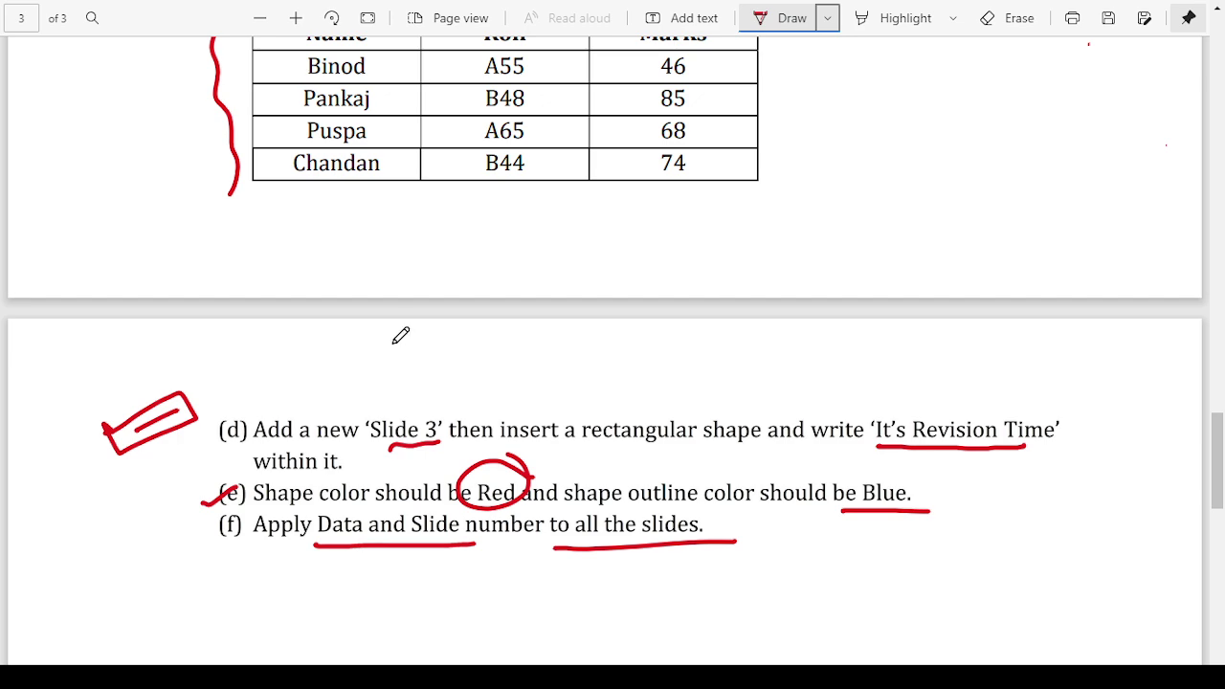
scroll(400, 335, "up", 3)
scroll(405, 335, "up", 2)
scroll(406, 335, "up", 1)
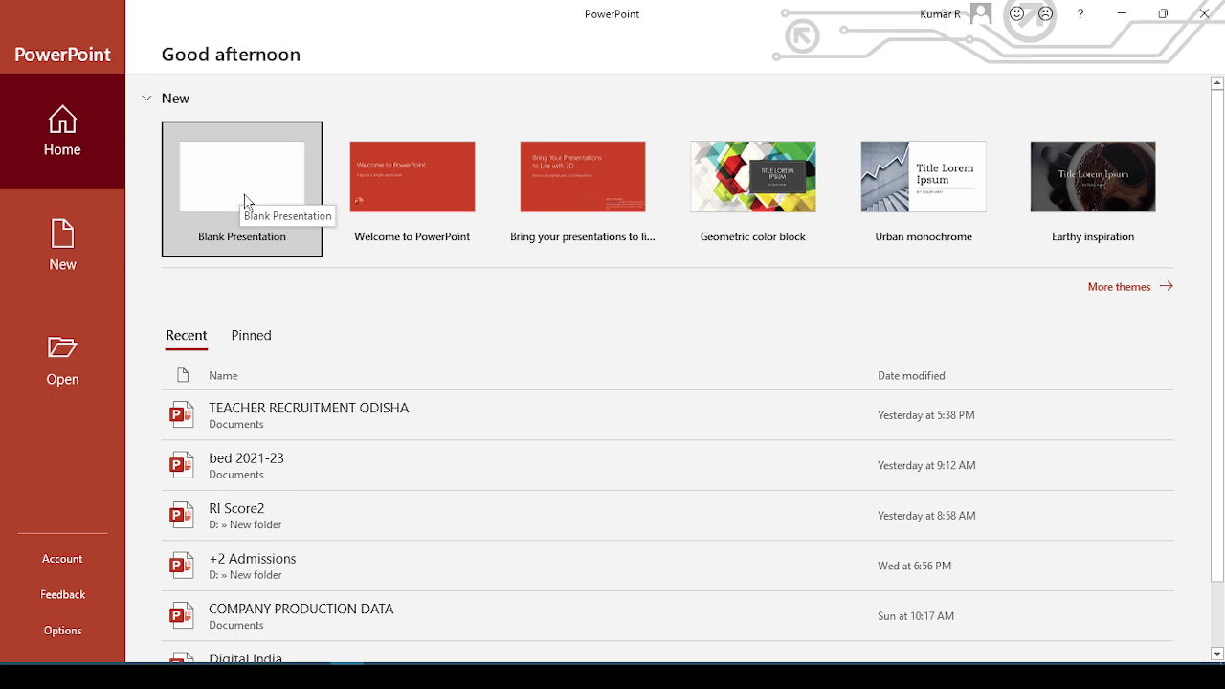
- Start a blank presentation and type the title 'BSSO SKILL DATE 25 OCT'
left_click(245, 198)
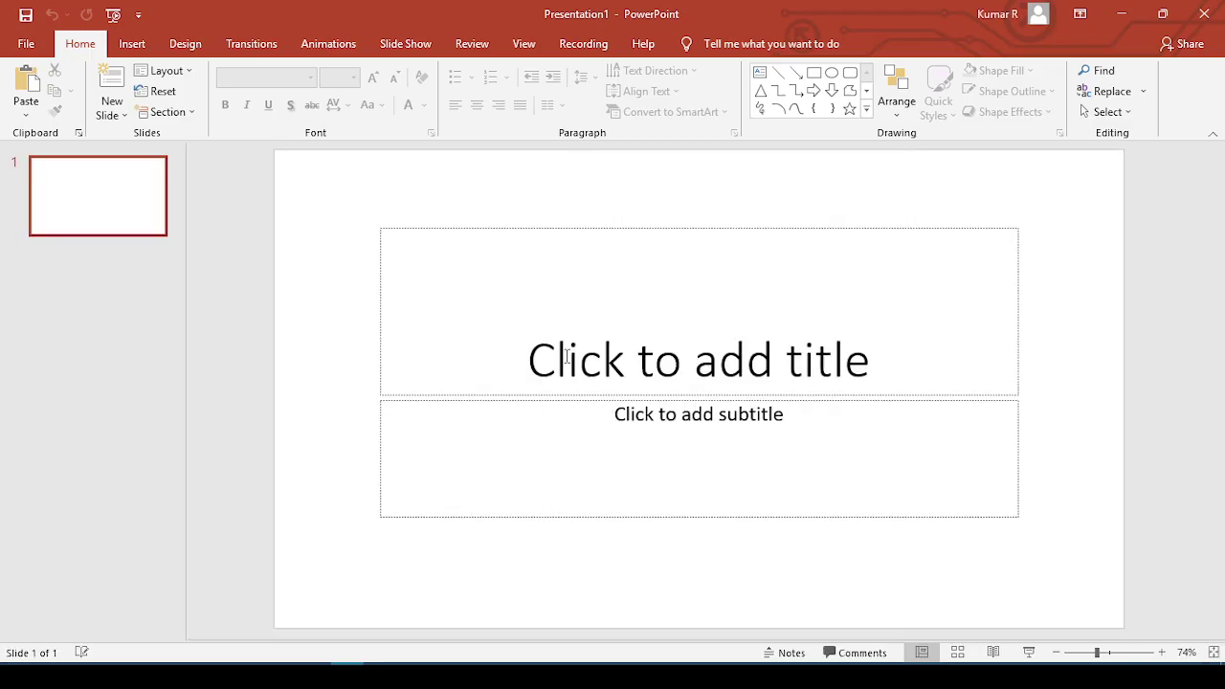
left_click(566, 358)
type("B")
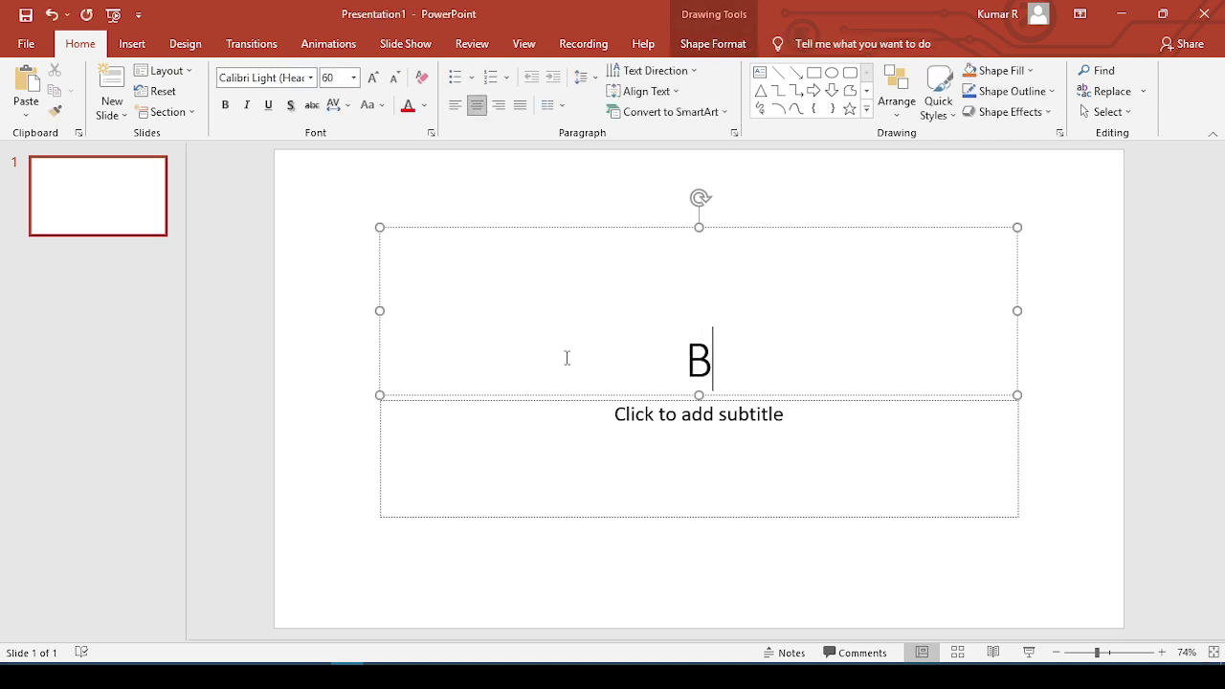
type("SSO SKIL")
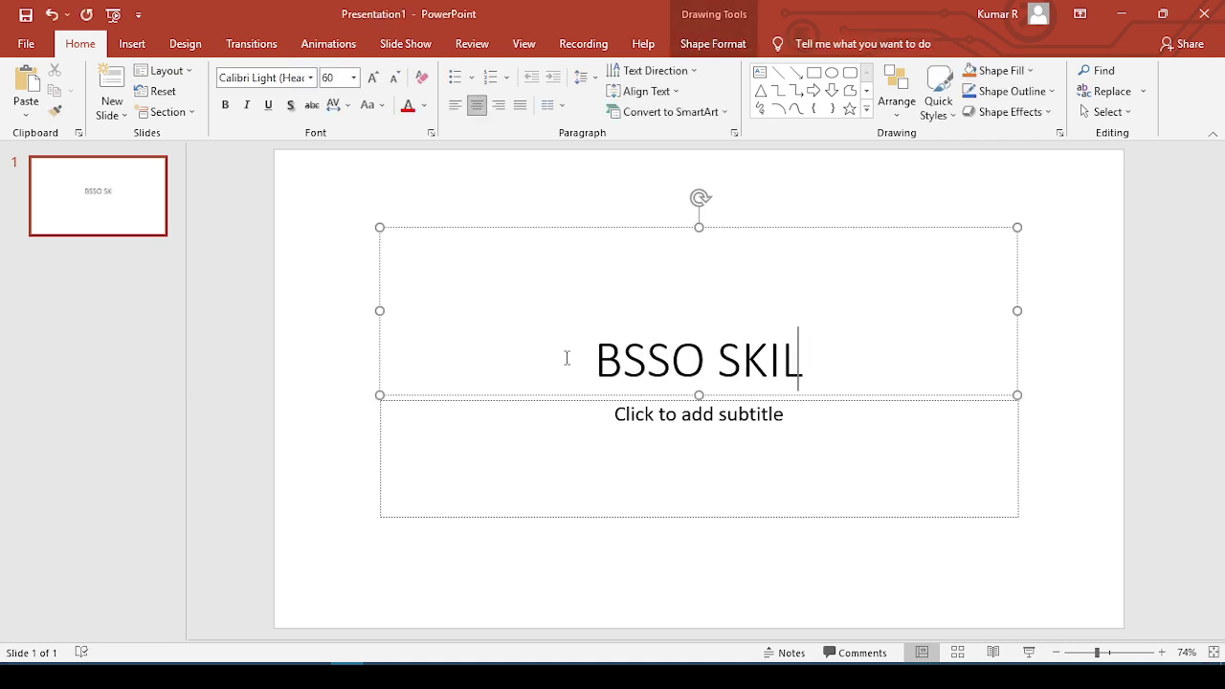
type("L DATE ")
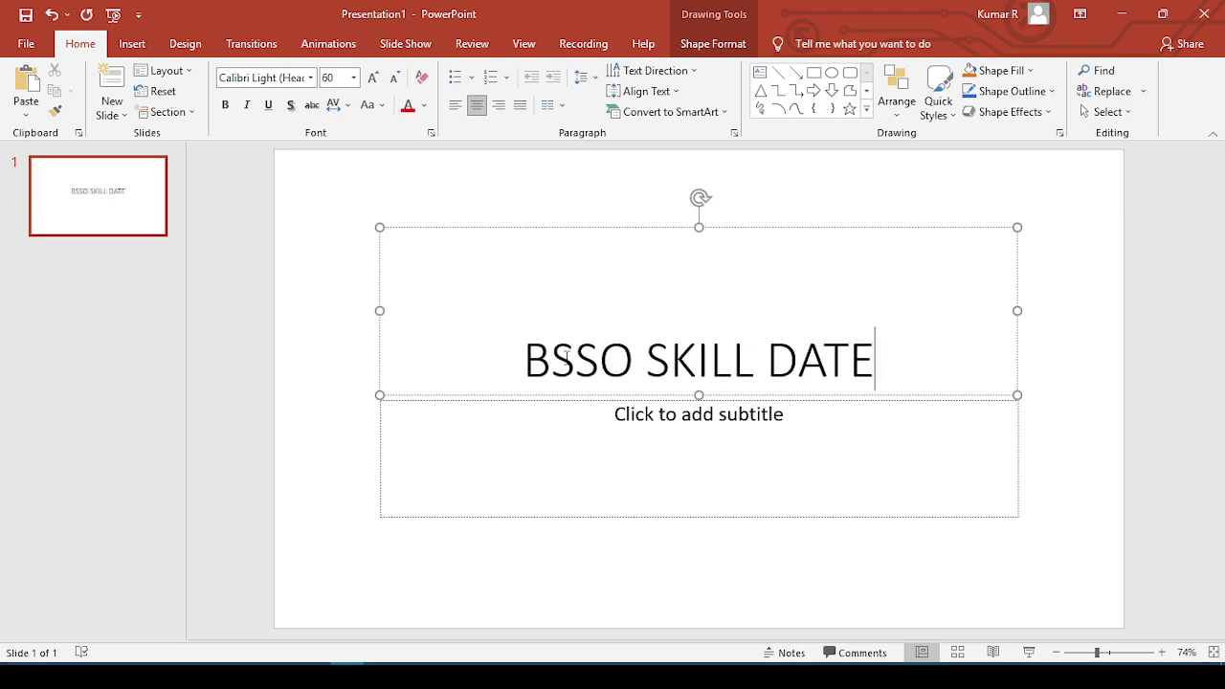
type("25")
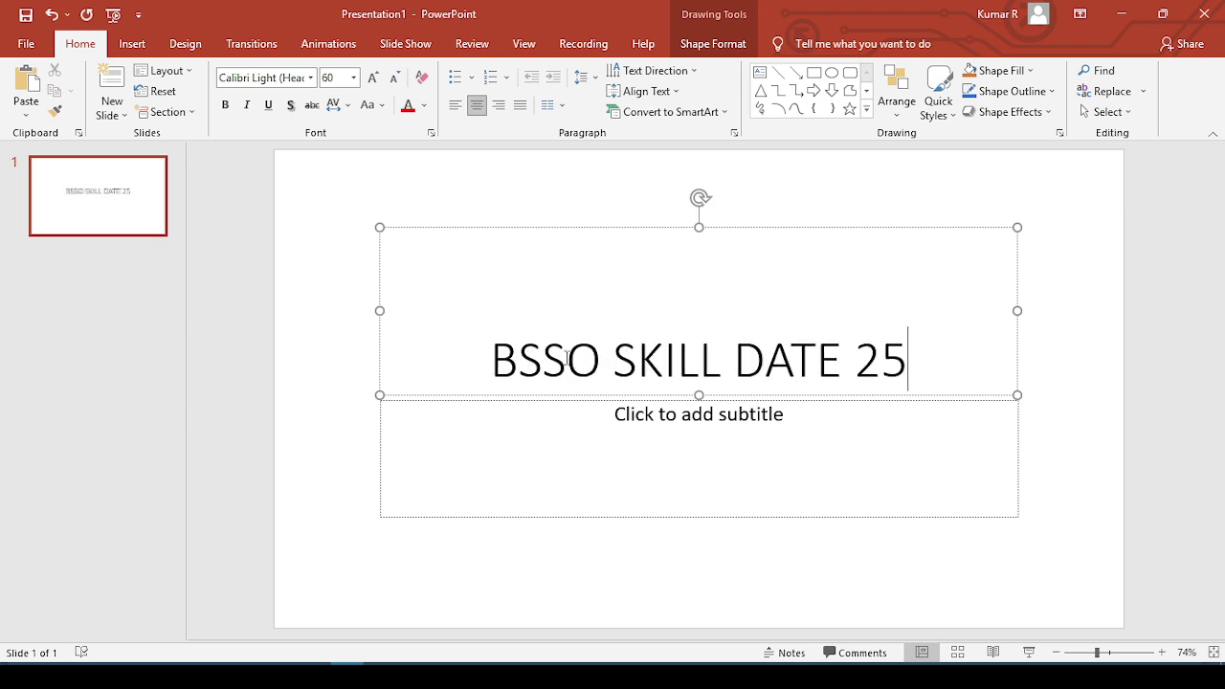
type(" OCT")
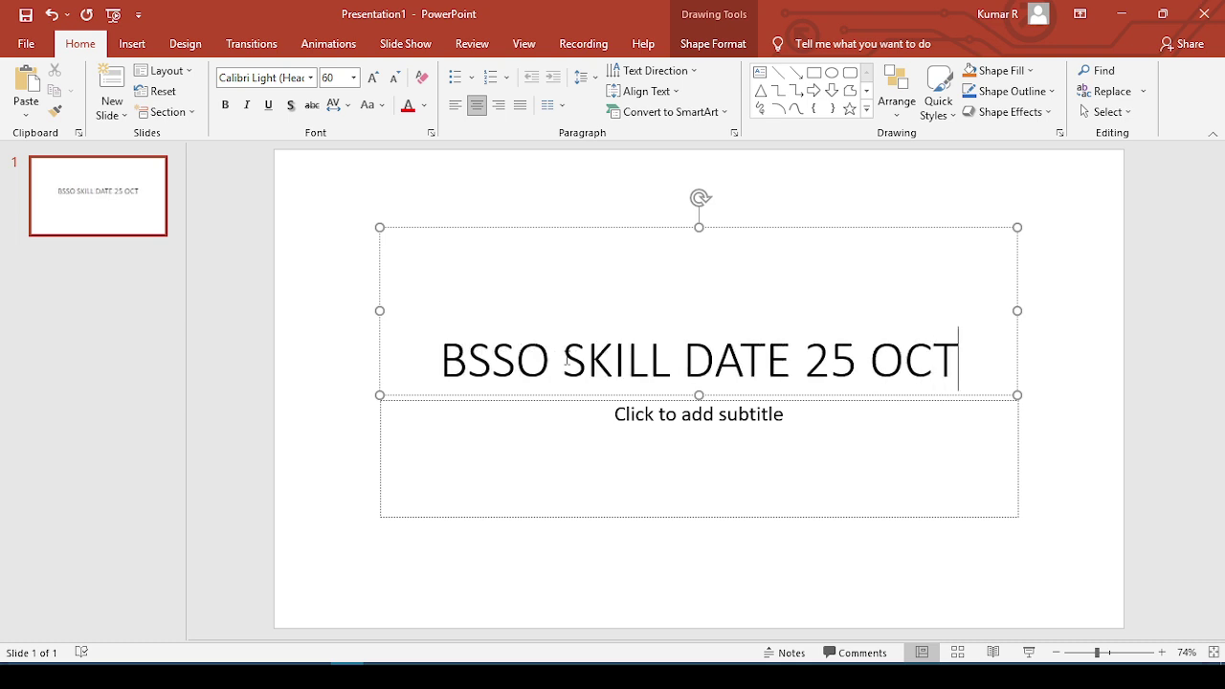
- Make the whole title bold, italic and underlined
key("ctrl+a")
left_click(226, 106)
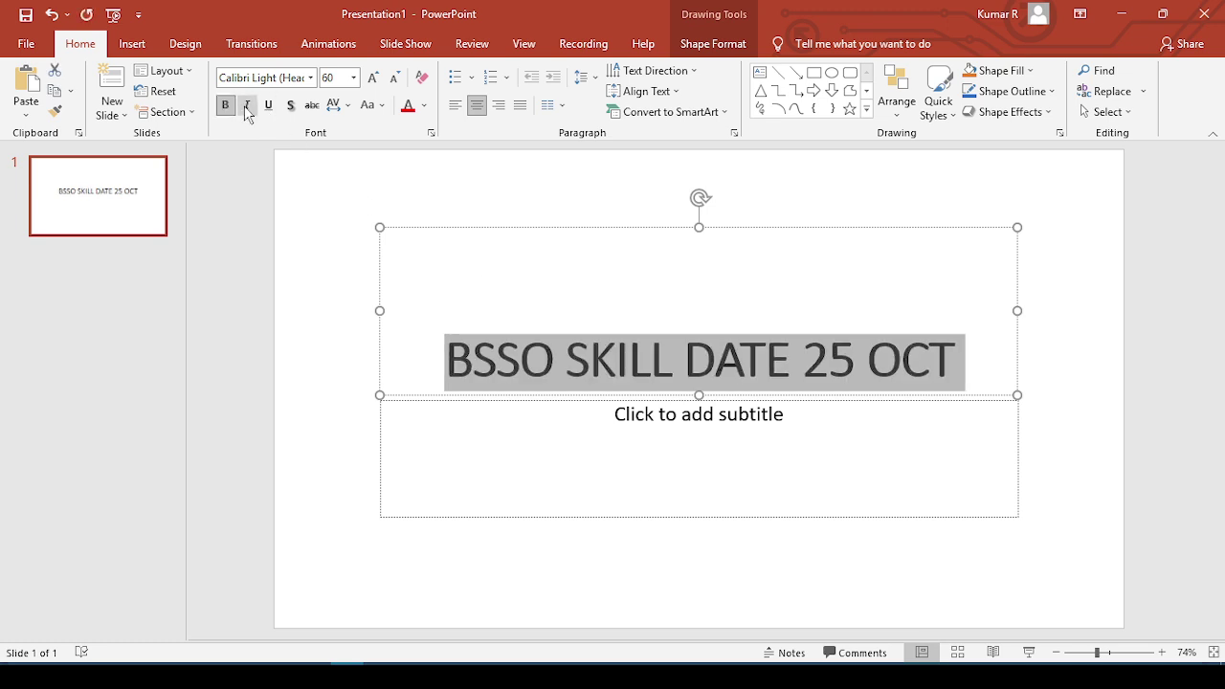
left_click(247, 105)
left_click(268, 106)
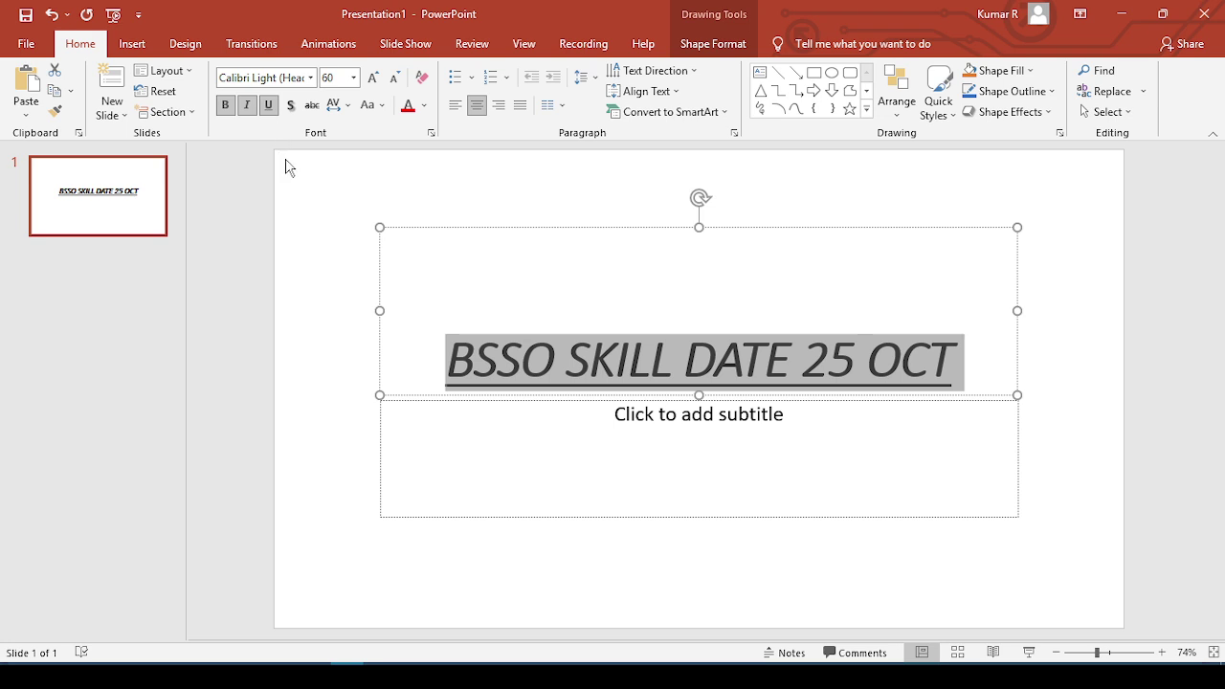
left_click(517, 448)
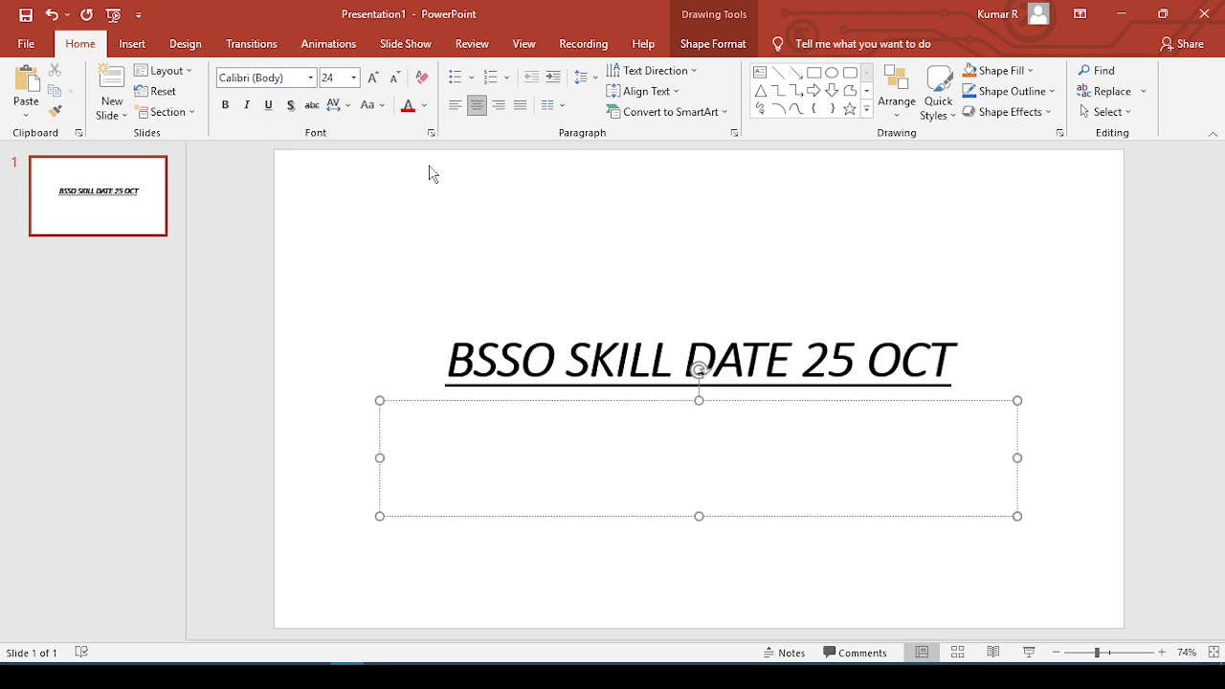
- Apply left-aligned arrow bullets and enter MS-Word, MS-Excel, Powerpoint, Access and WIndows
left_click(471, 77)
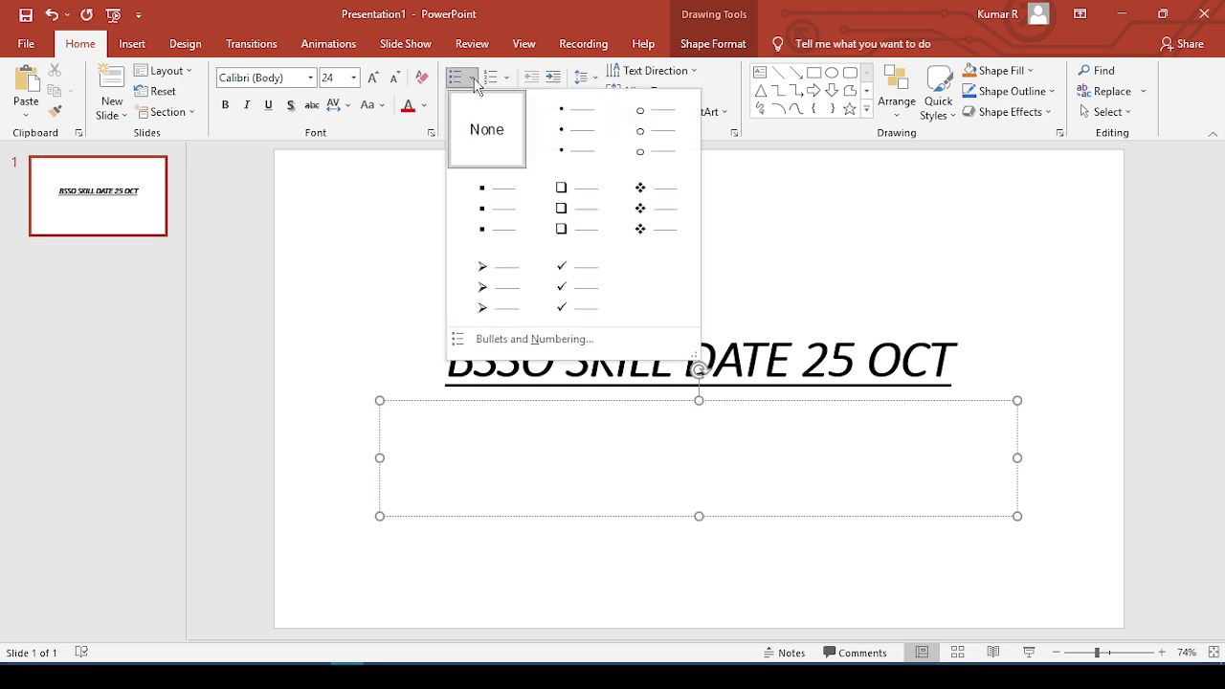
left_click(510, 289)
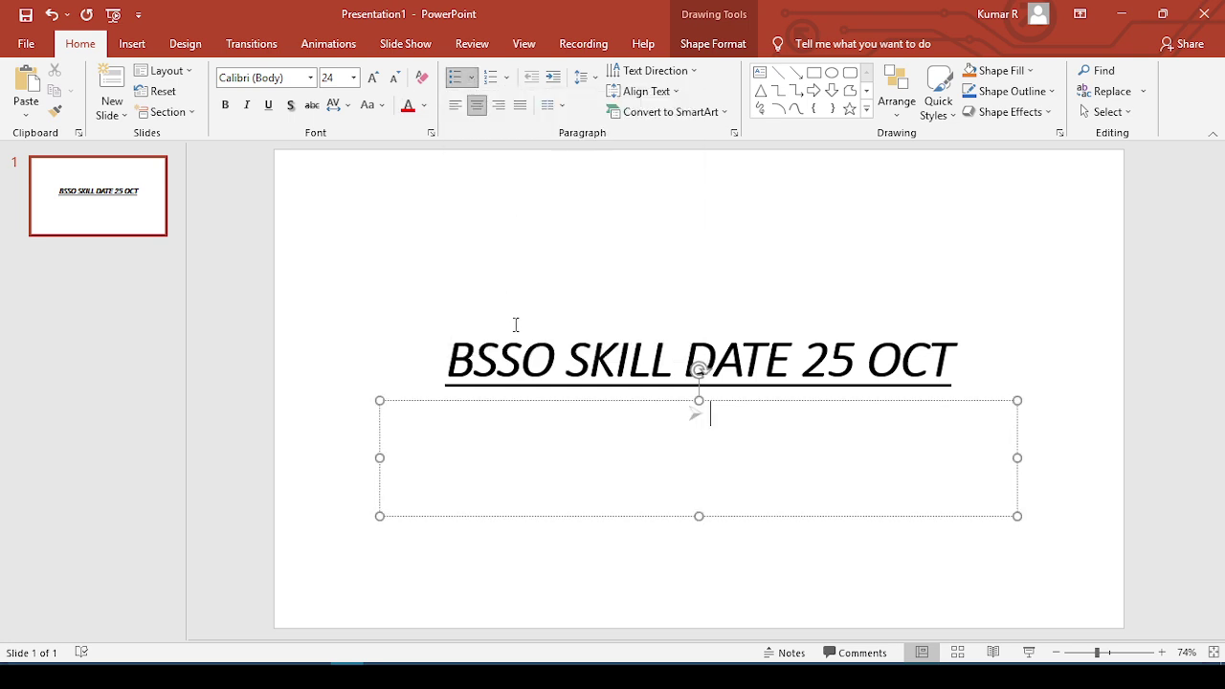
left_click(452, 111)
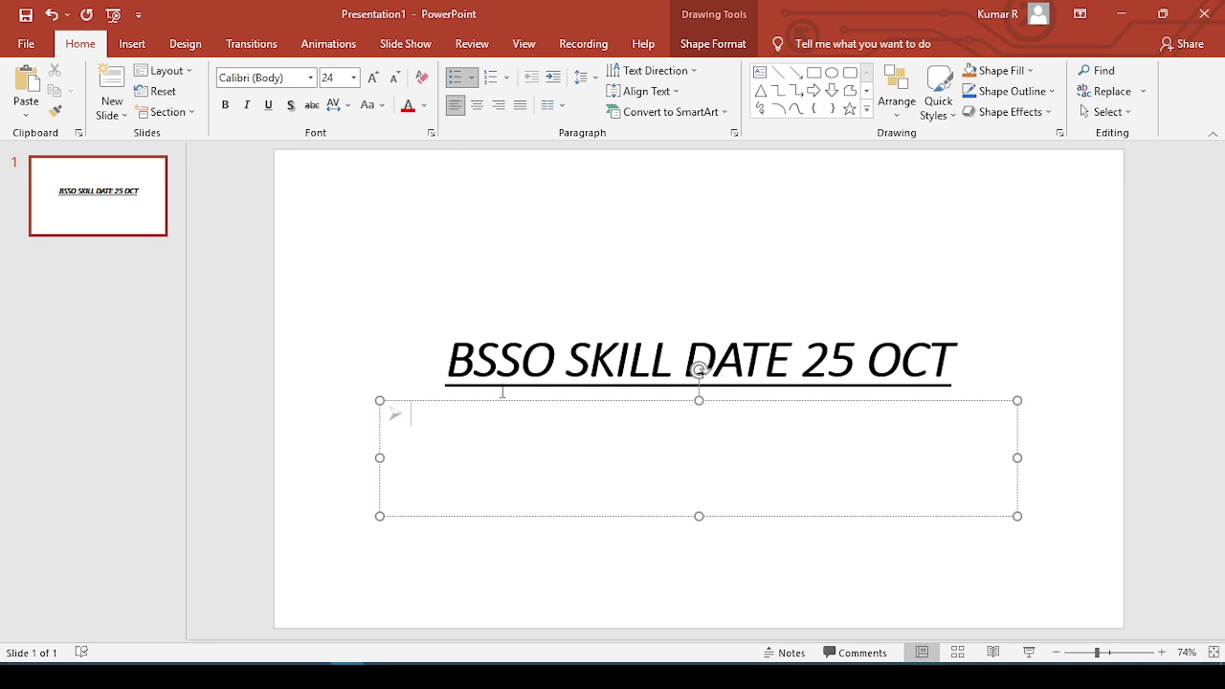
type("MS")
type("-Wor")
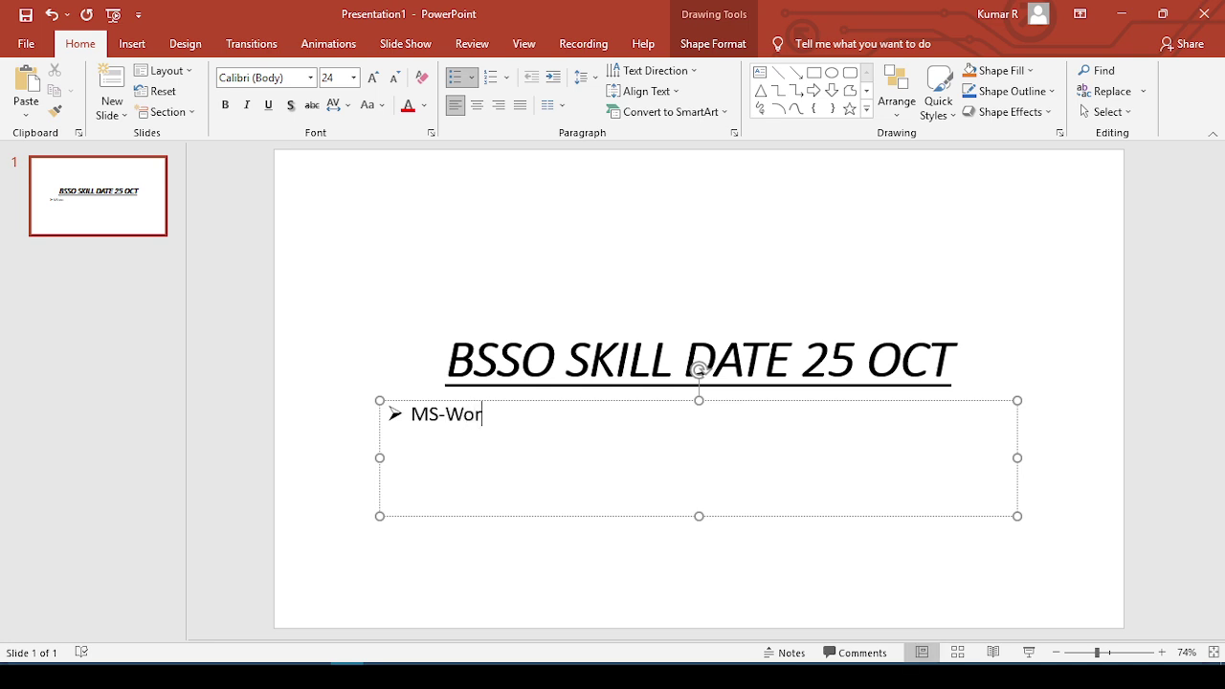
type("d")
key("Return")
type("MS")
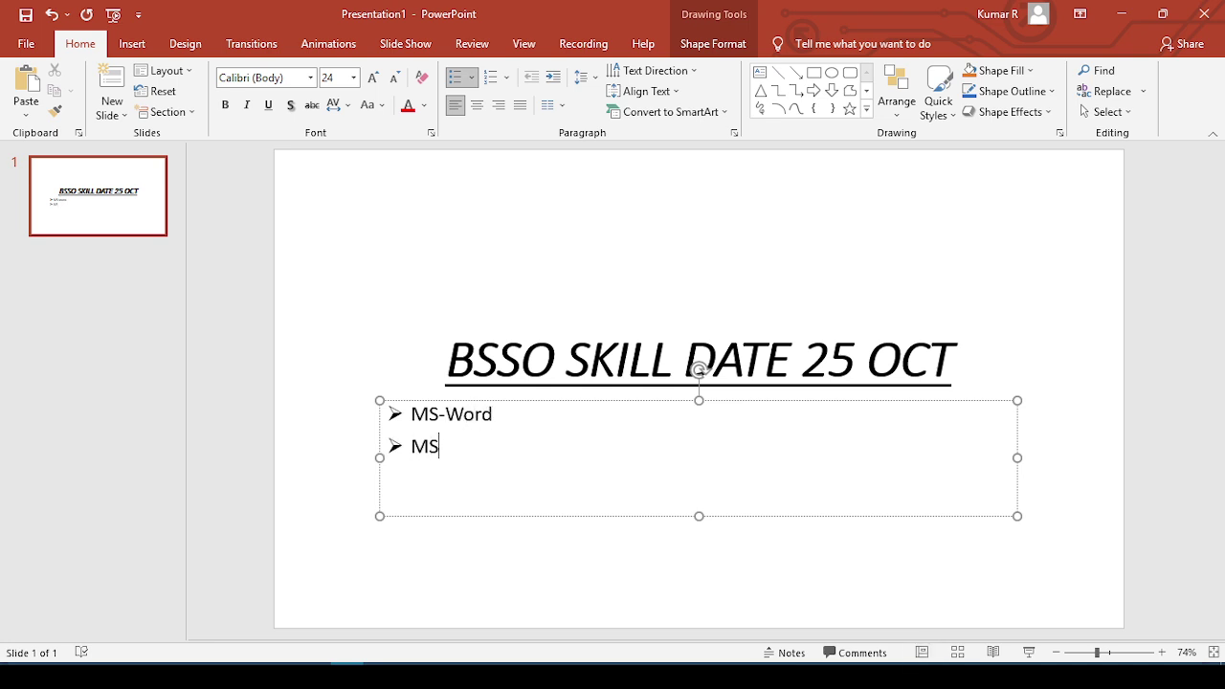
type("-Exc")
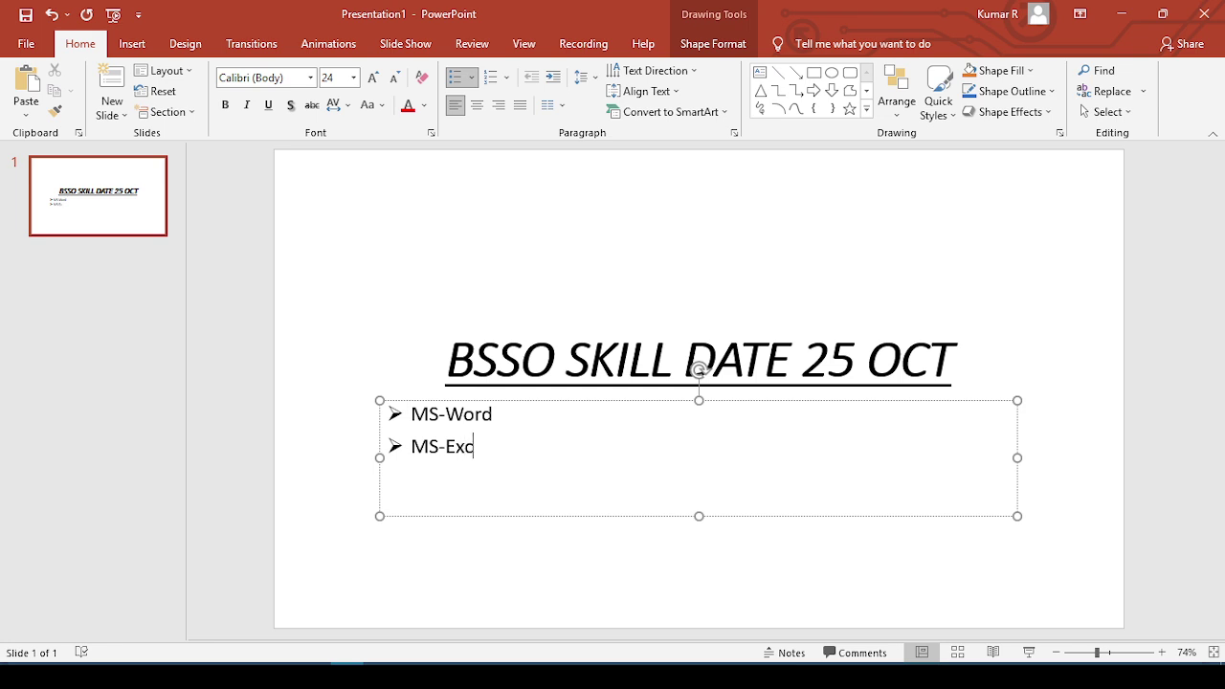
type("el")
key("Return")
type("Powe")
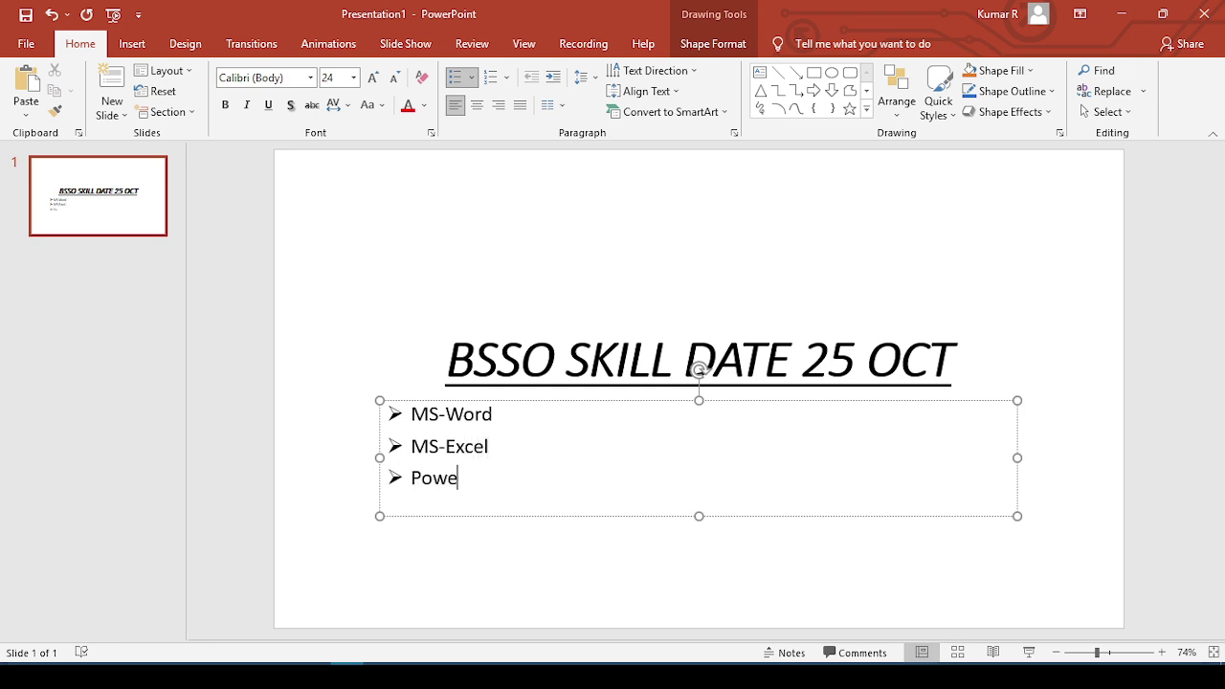
type("rpoint")
key("Return")
type("A")
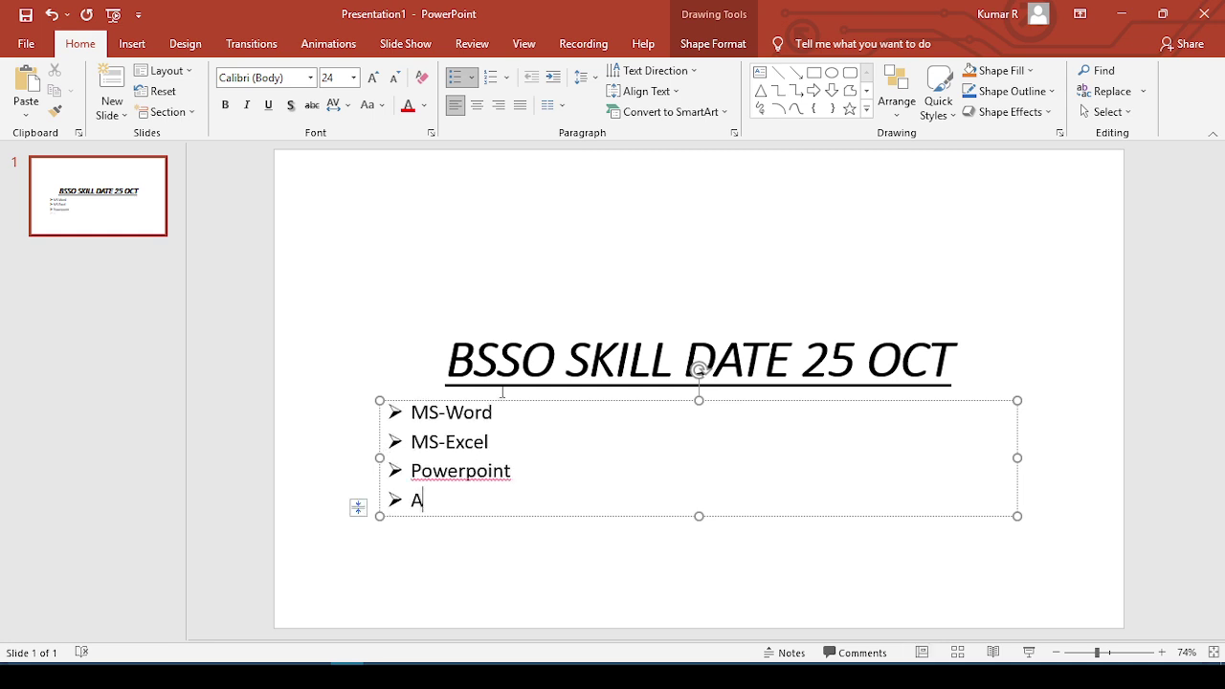
type("ccess")
key("Return")
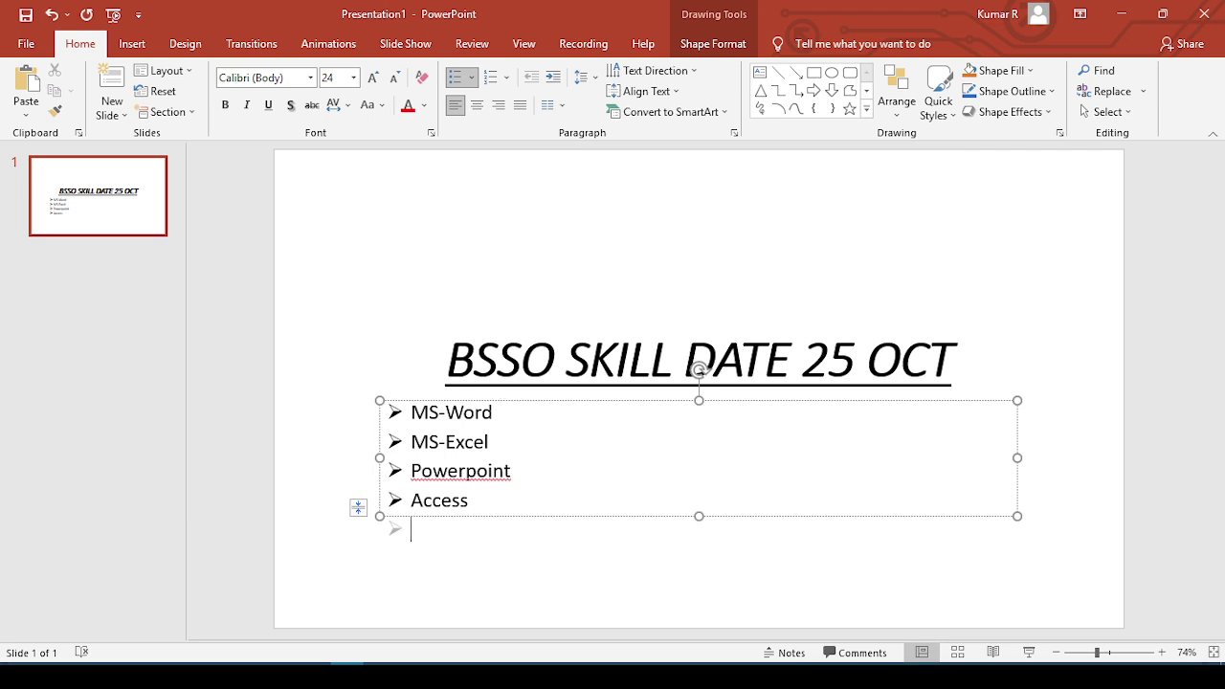
type("WIndows")
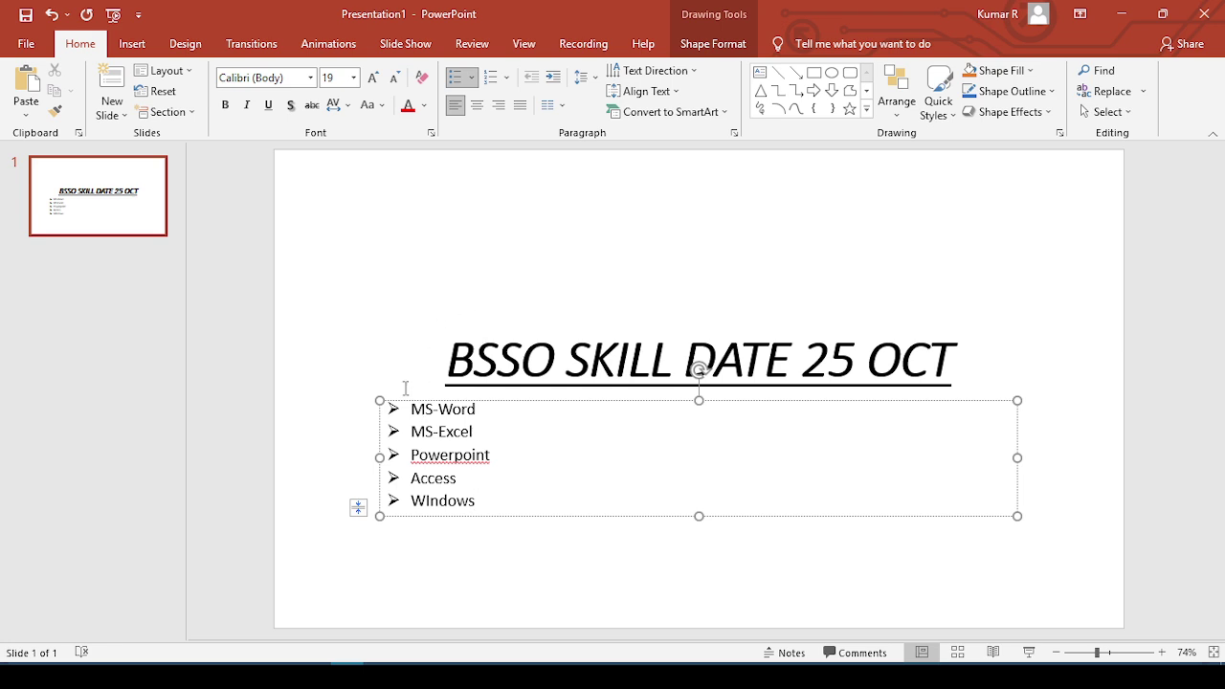
- Correct the typos so the bullets read 'Power Point' and 'Windows'
left_click(451, 457)
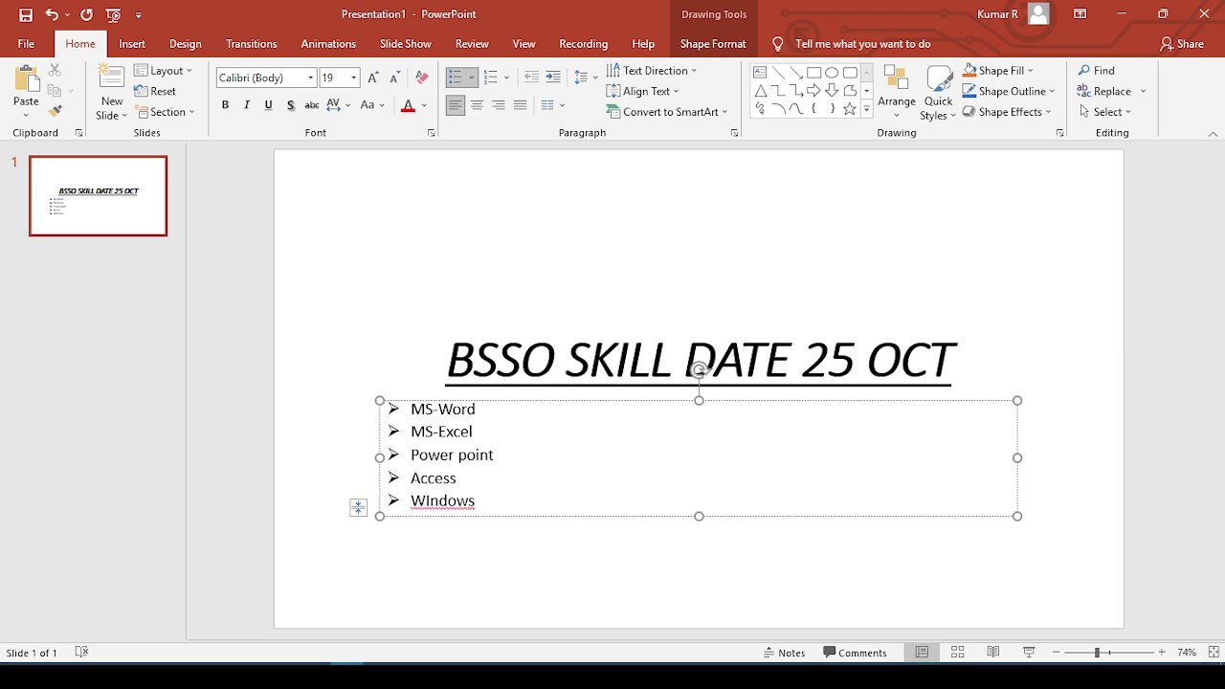
type("P")
key("Delete")
left_click(491, 505)
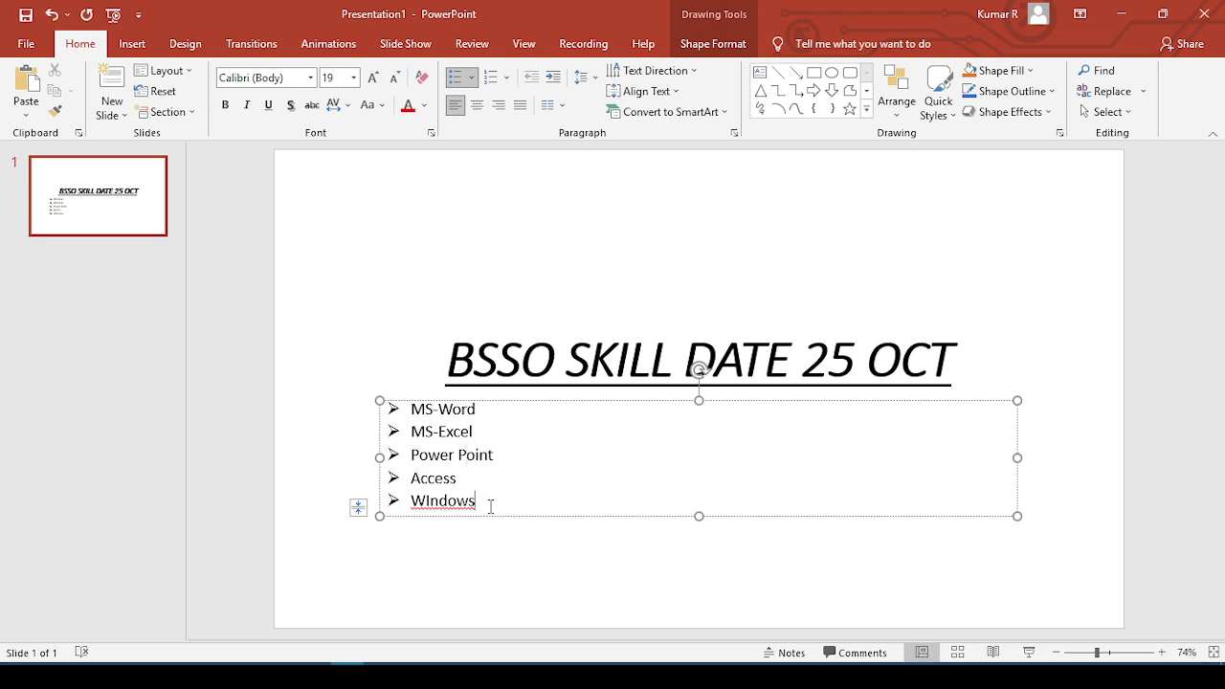
left_click(427, 501)
key("BackSpace")
type("i")
left_click(477, 279)
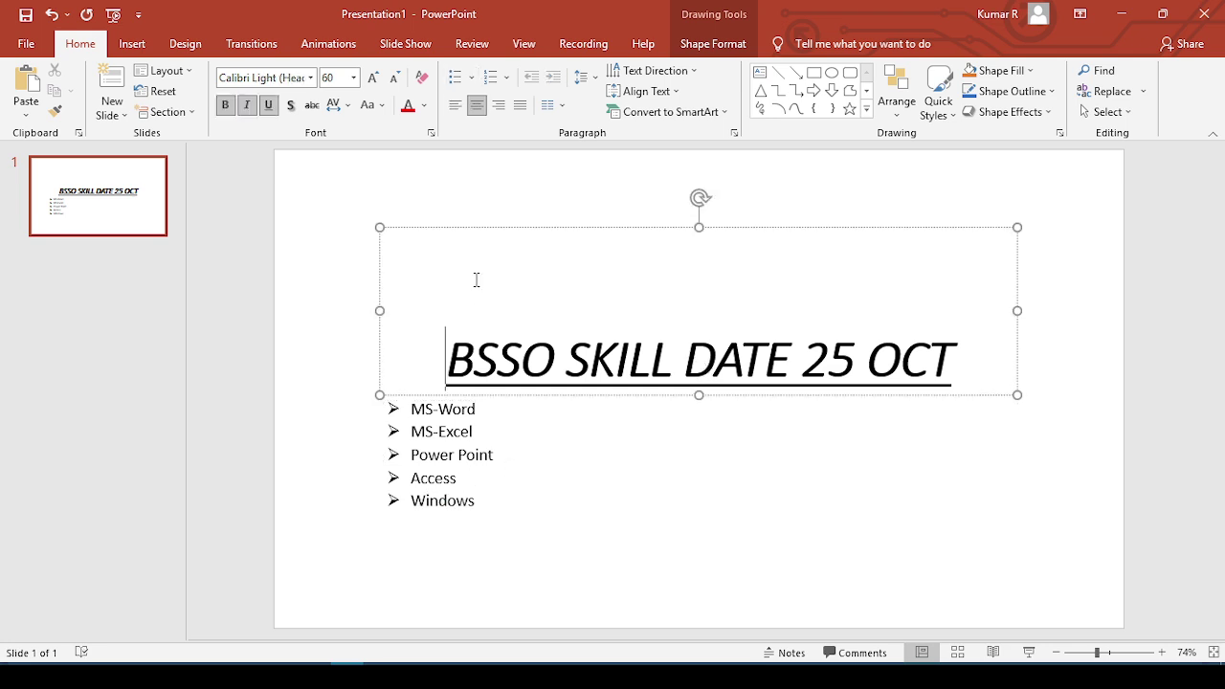
left_click(522, 483)
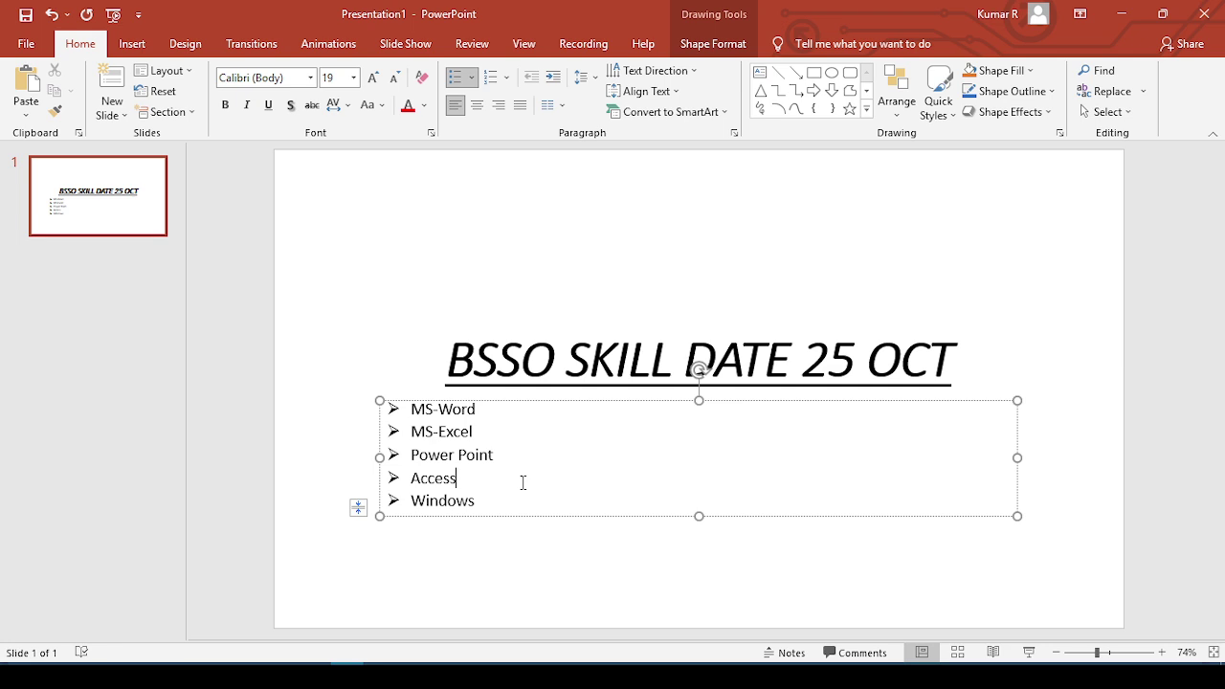
- Add a second slide, delete its title placeholder, and start inserting a table in the body placeholder
right_click(93, 195)
left_click(131, 288)
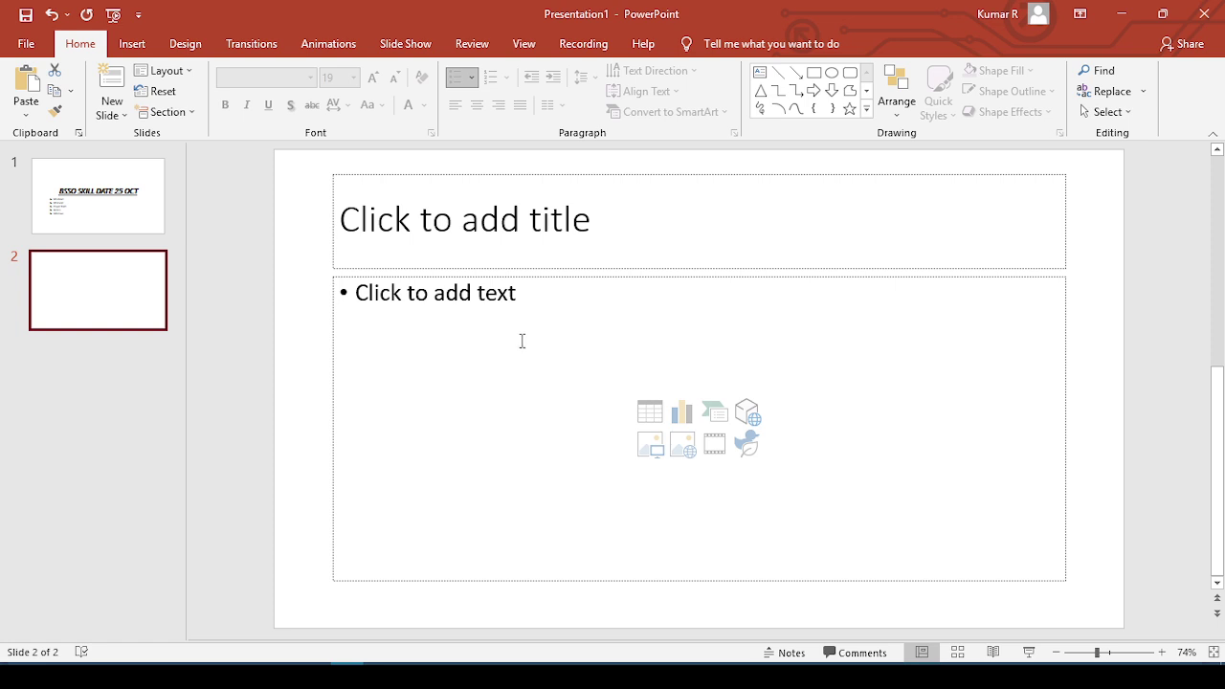
left_click(340, 268)
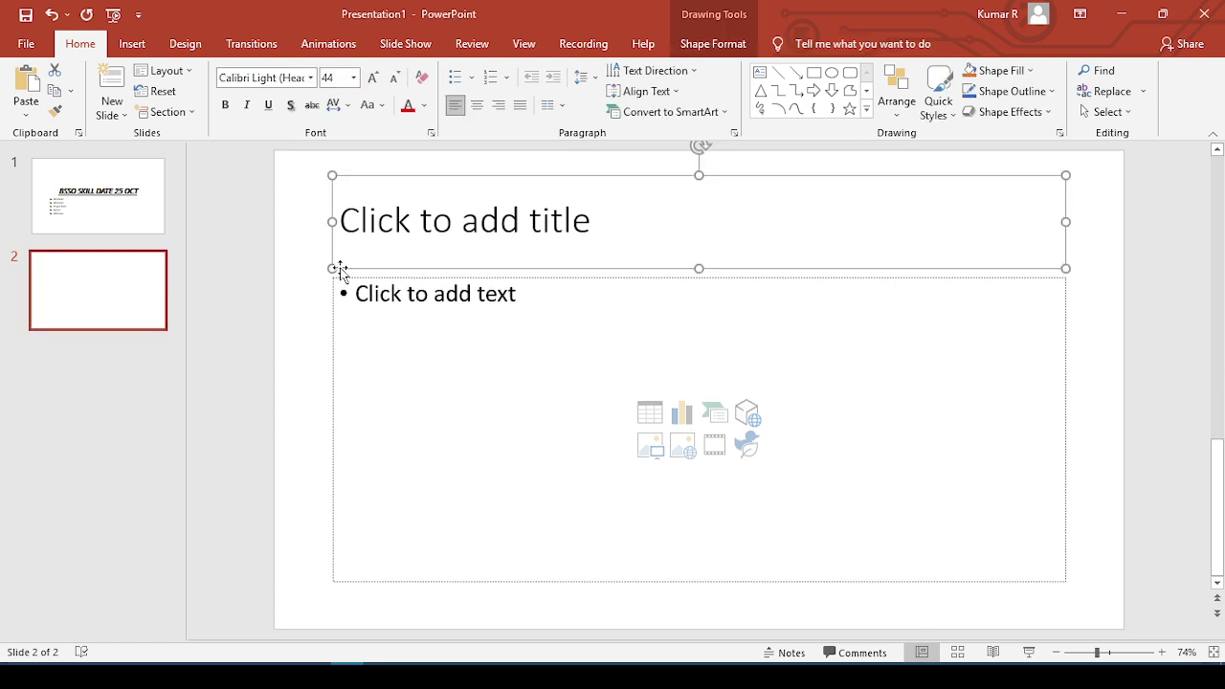
key("Delete")
left_click(330, 275)
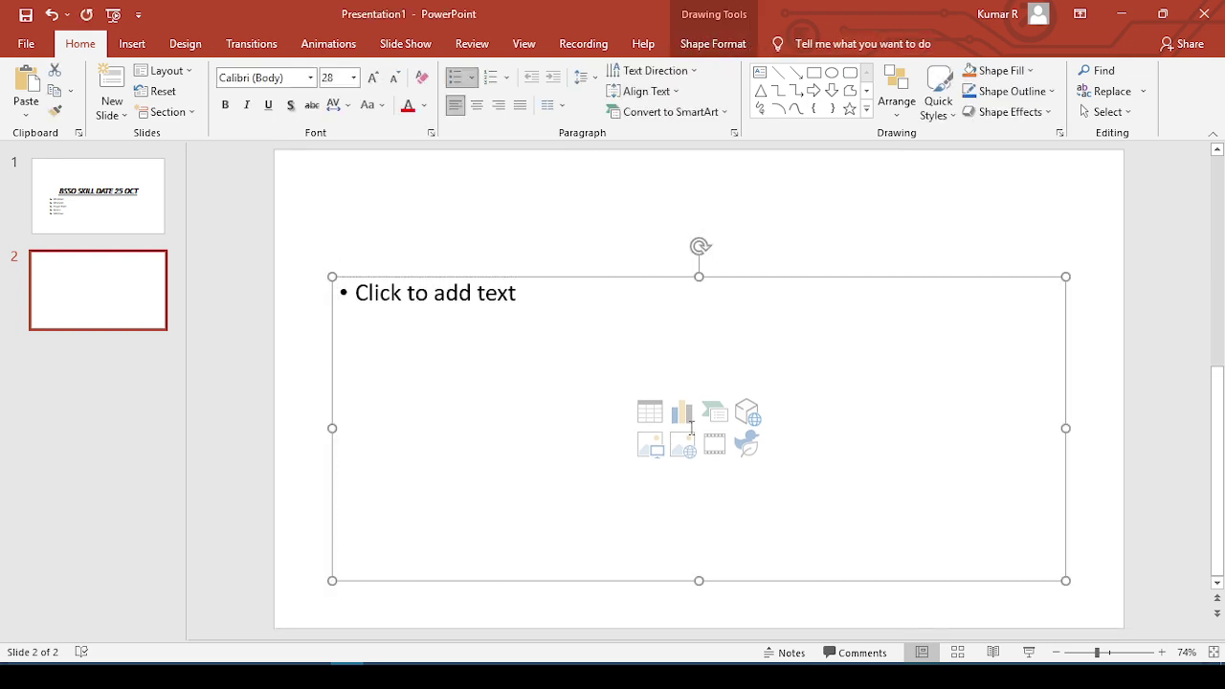
left_click(650, 414)
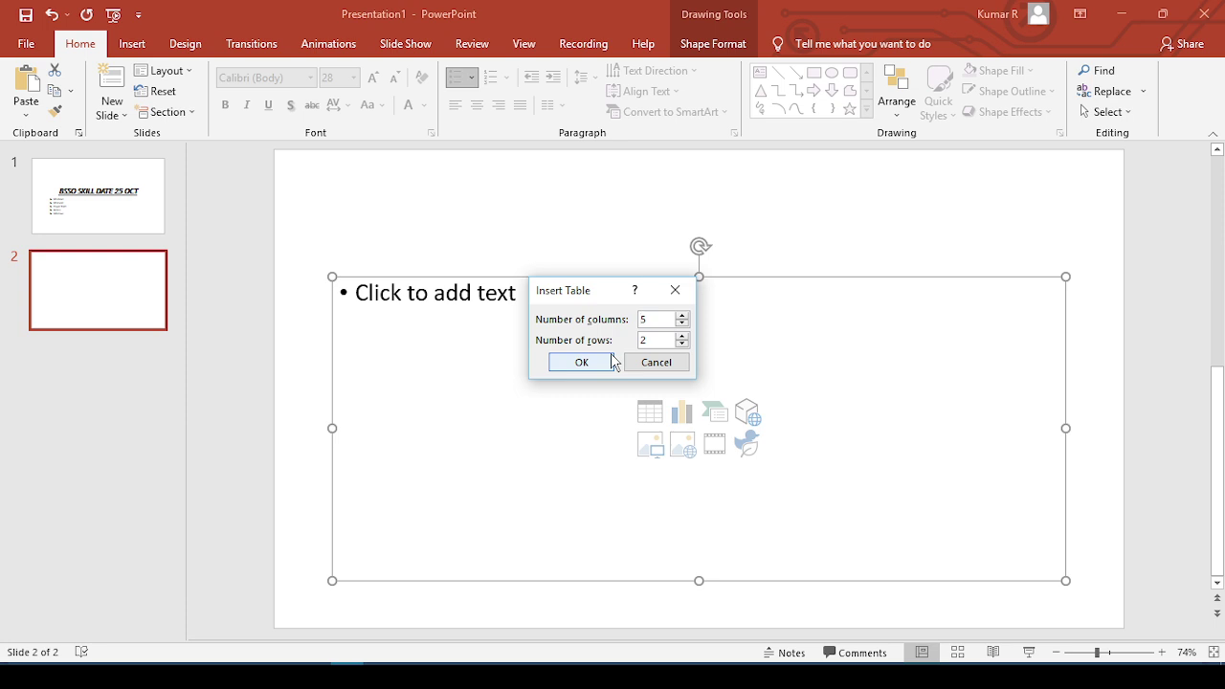
- Insert a table of 3 columns and 4 rows onto slide 2
left_click(682, 336)
left_click(683, 336)
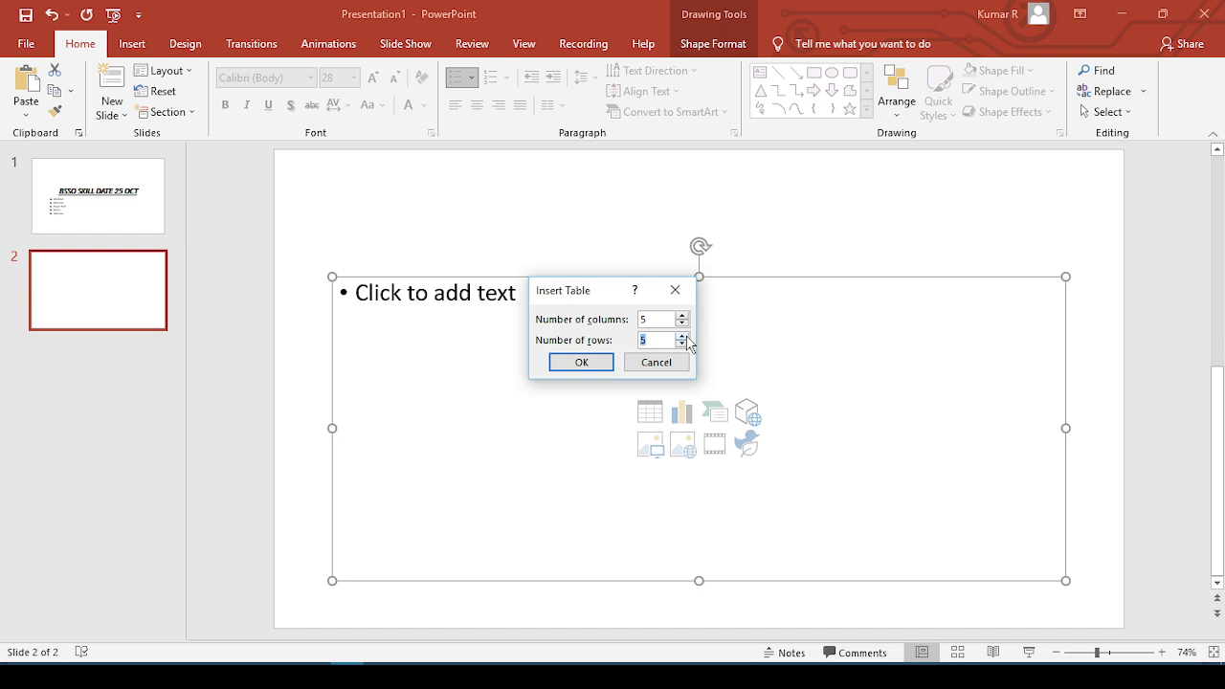
left_click(681, 323)
left_click(681, 323)
left_click(581, 362)
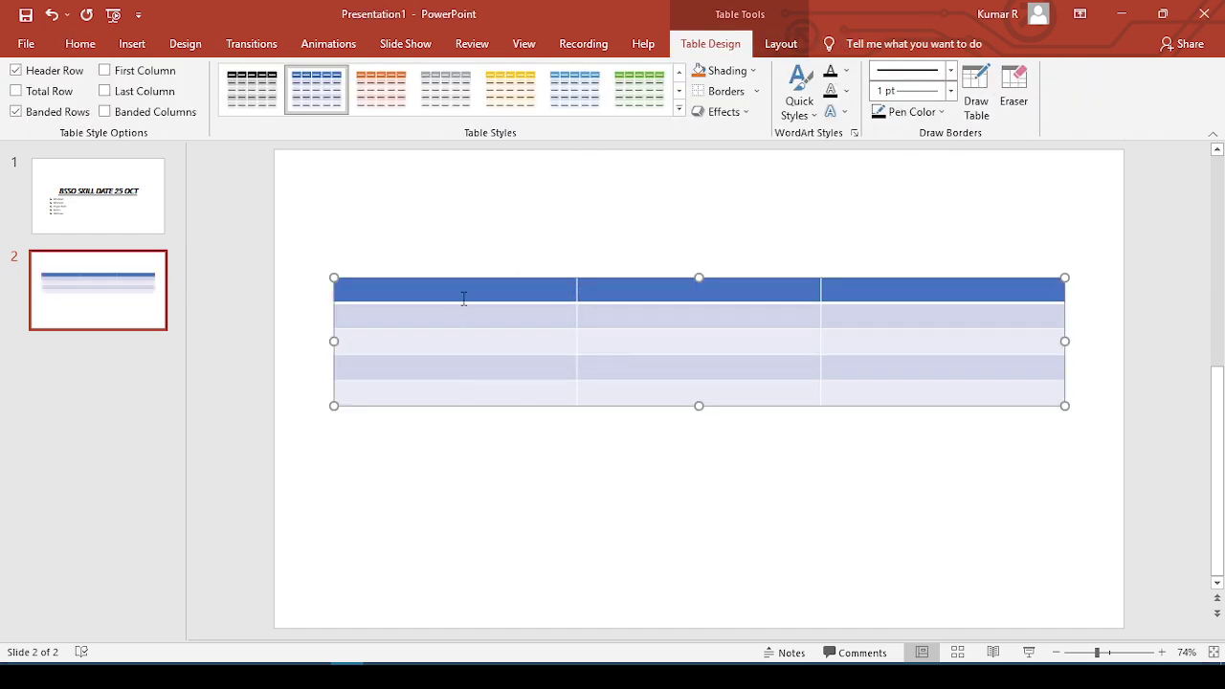
- Enter the Name, Roll and Marks headers and each student's name, roll and marks, then select the table
type("N")
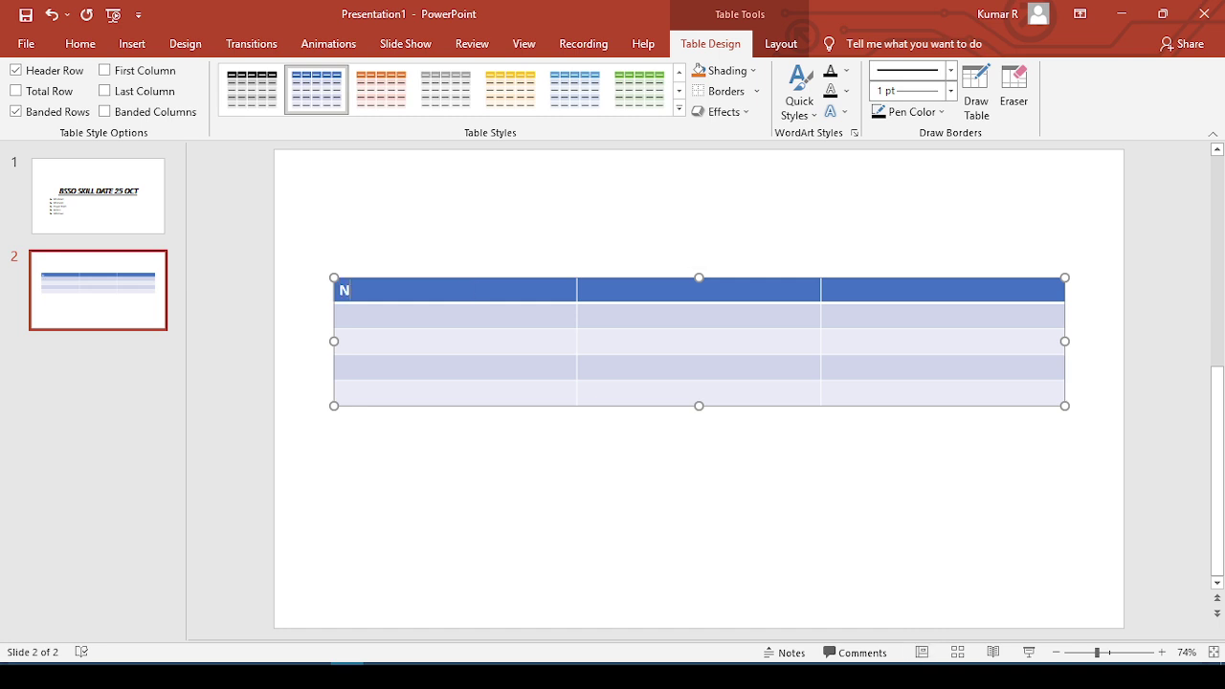
type("ame")
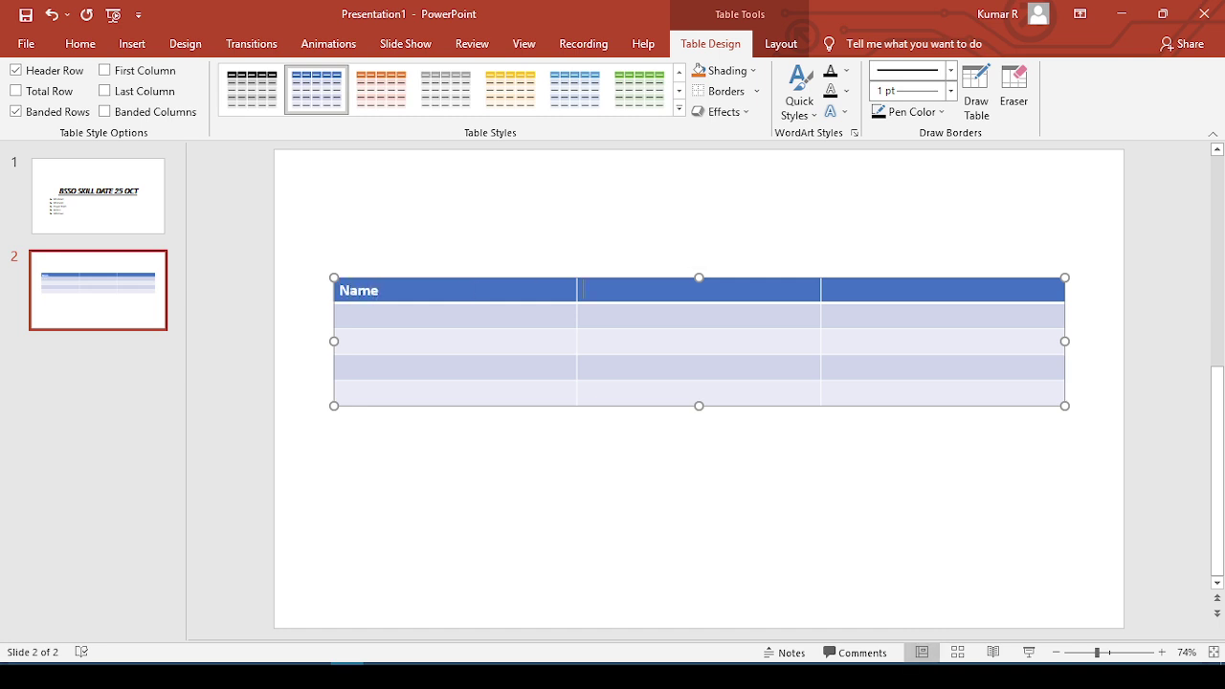
type("Ro")
type("M")
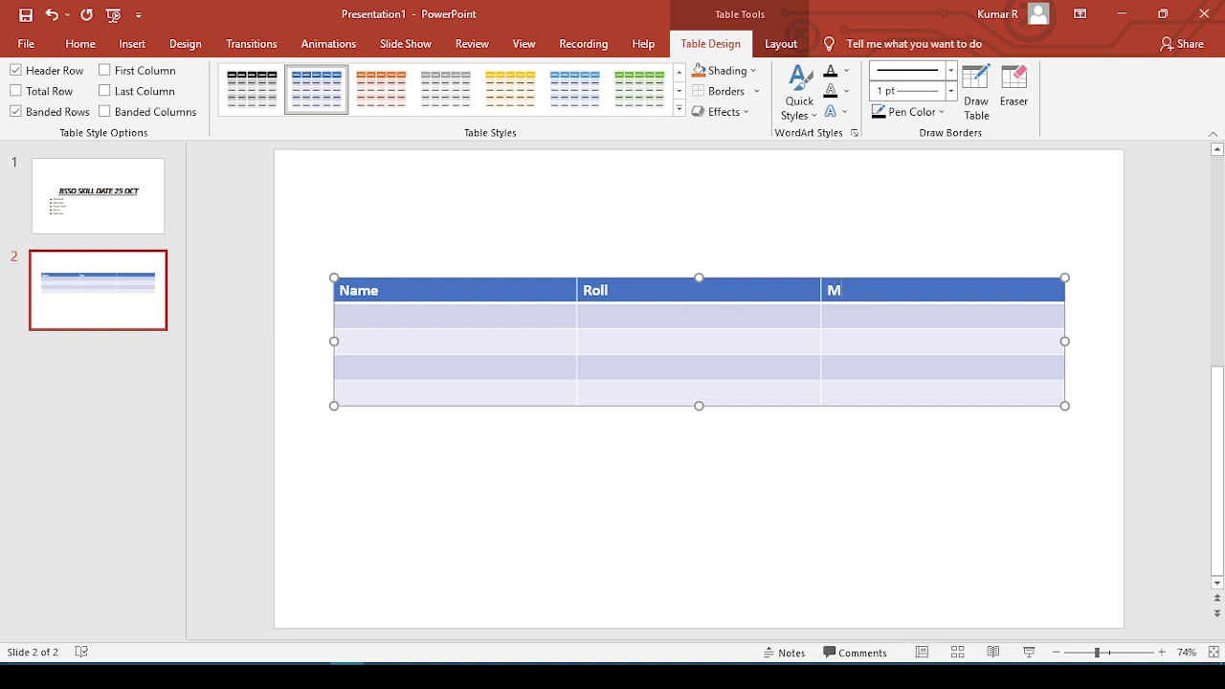
type("arks")
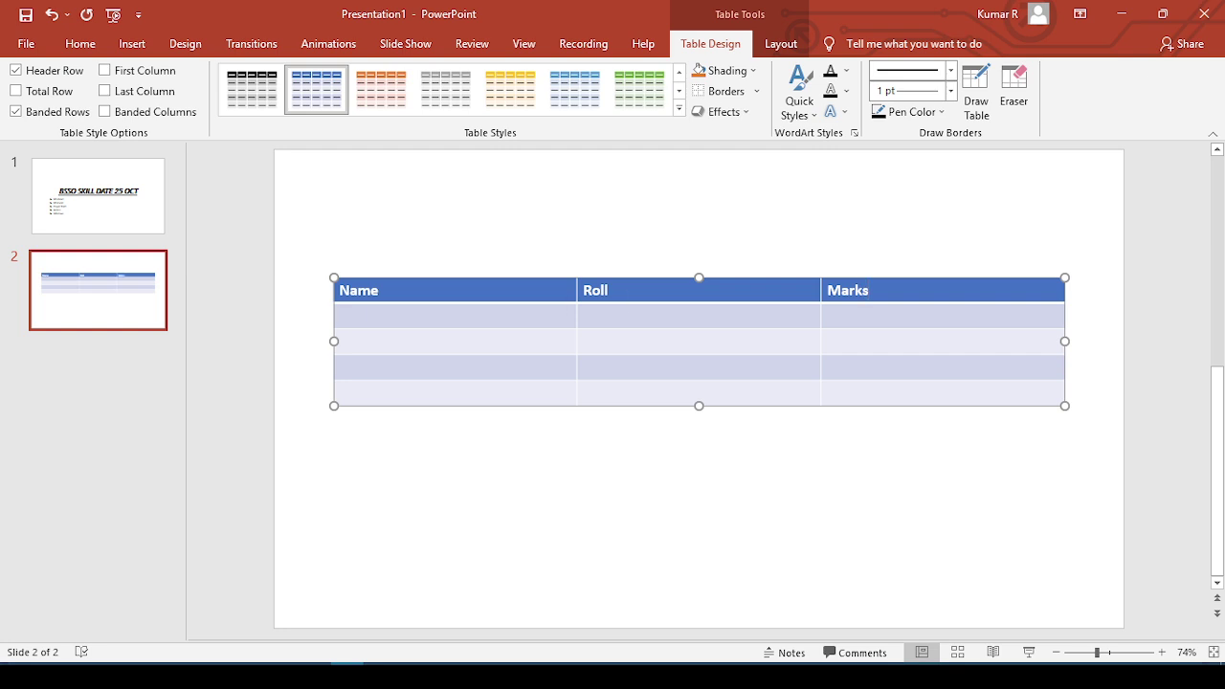
type("Binod")
left_click(585, 316)
type("A")
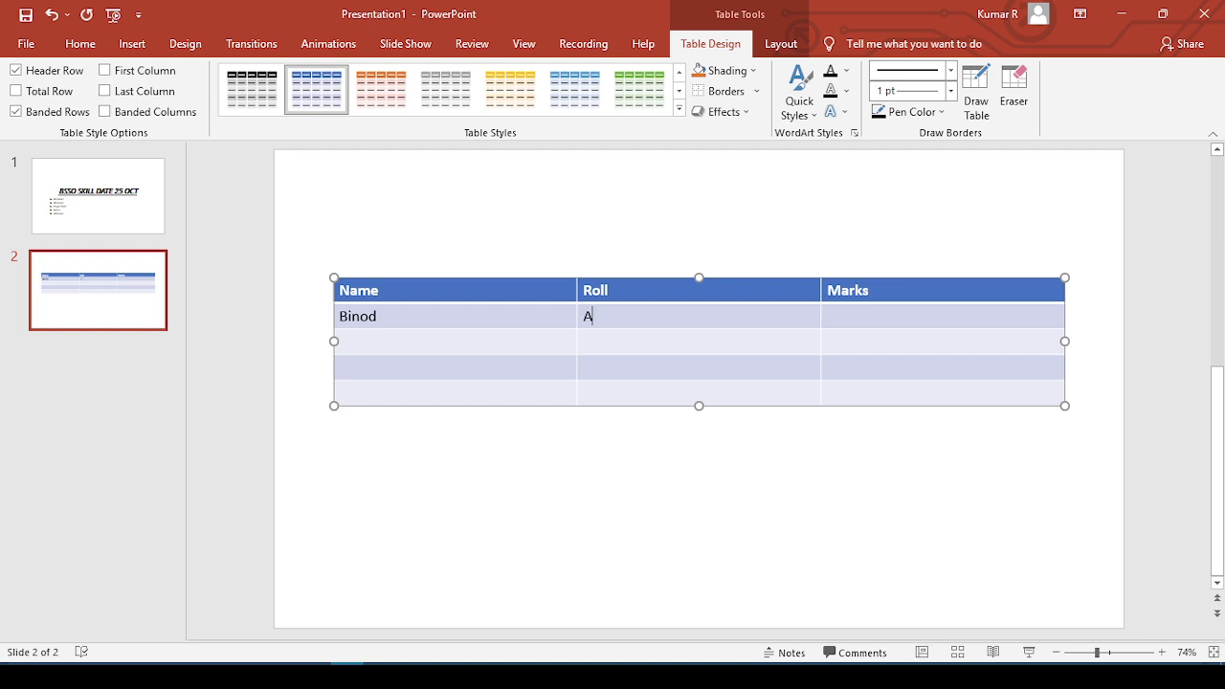
type("55")
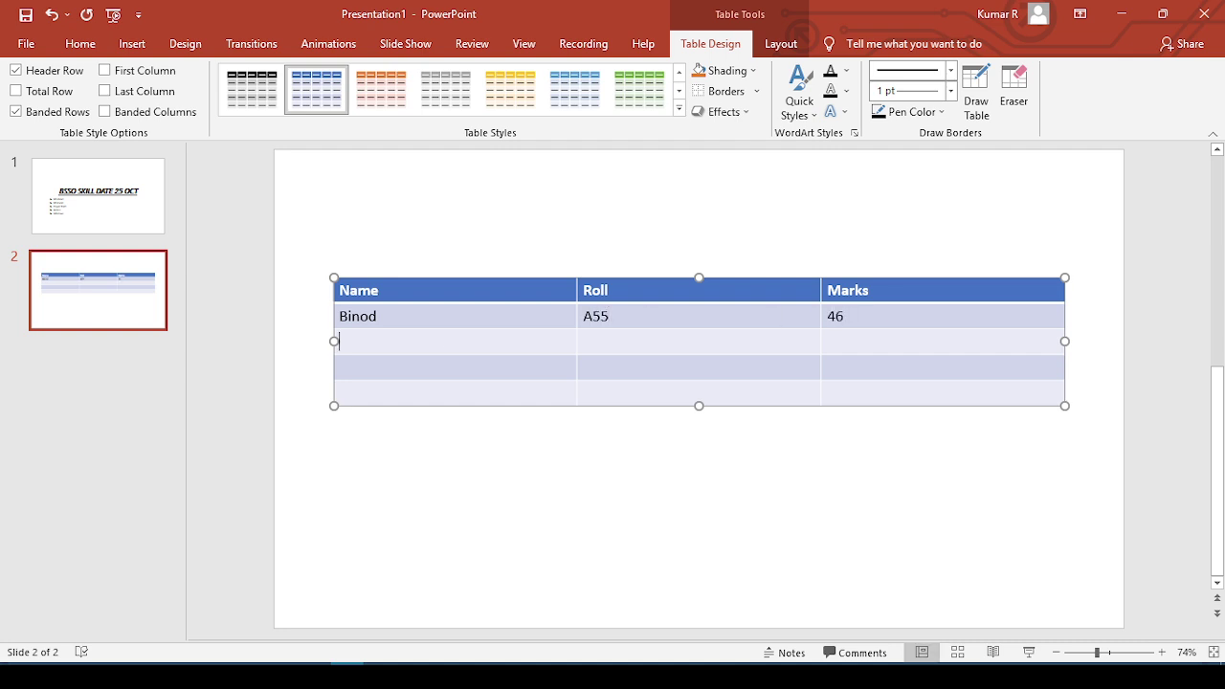
type("an")
type("kaj")
key("Tab")
type("B48 85 ")
type("Puspa ")
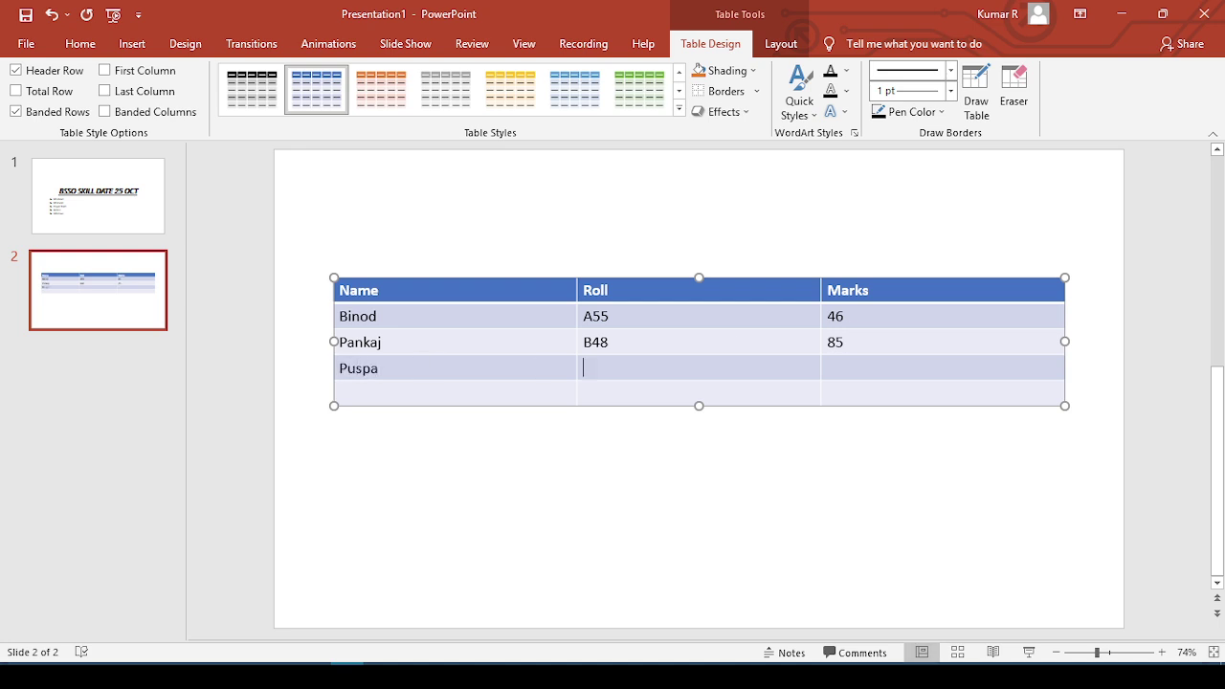
type("A6")
type("5")
key("Tab")
type("Chanda")
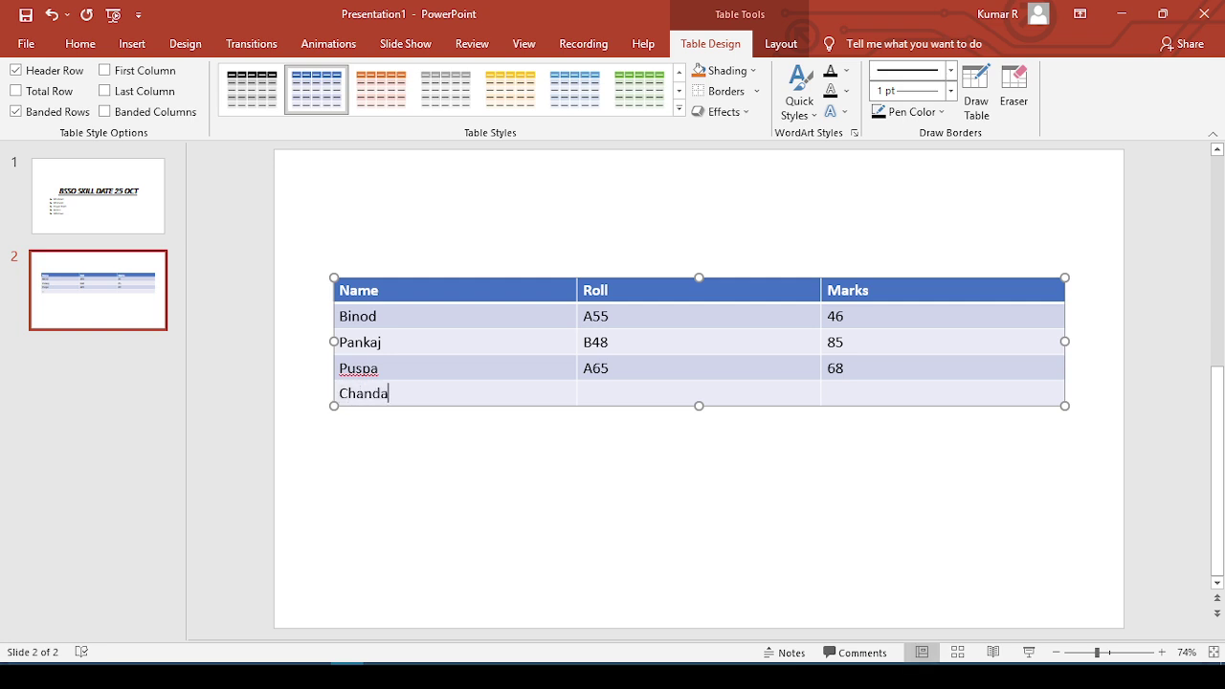
type("n")
type("B44")
key("ctrl+a")
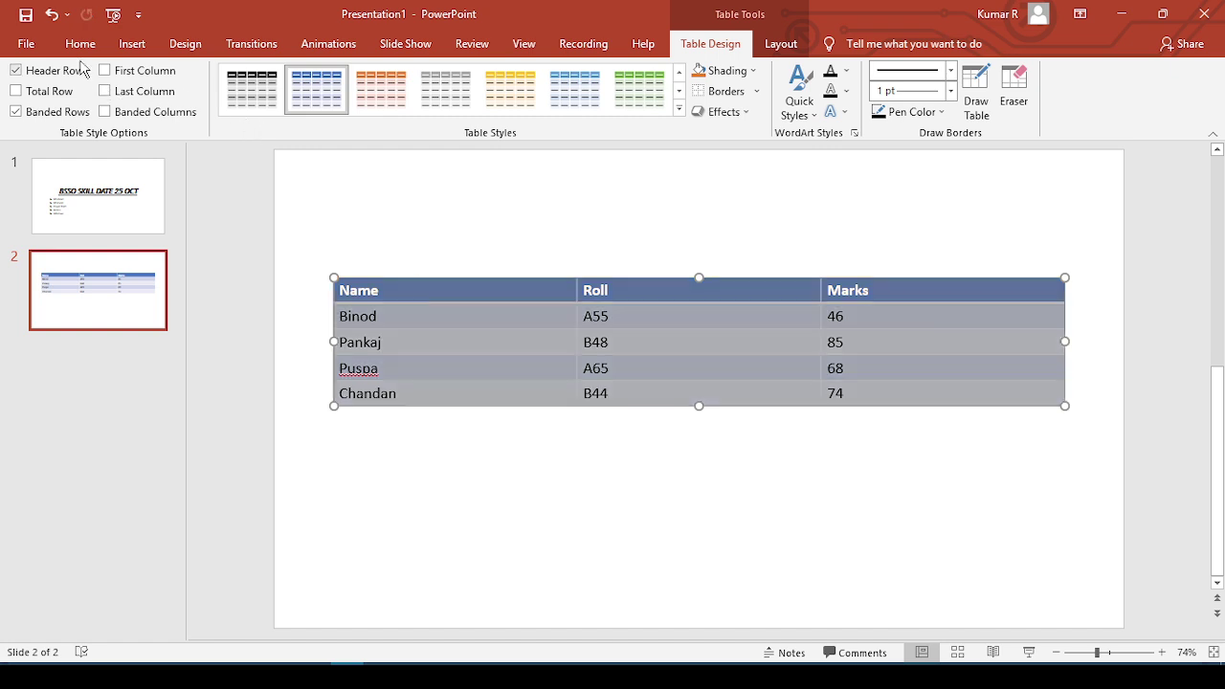
- Centre-align the text in every cell of the Name/Roll/Marks table
left_click(80, 44)
left_click(477, 105)
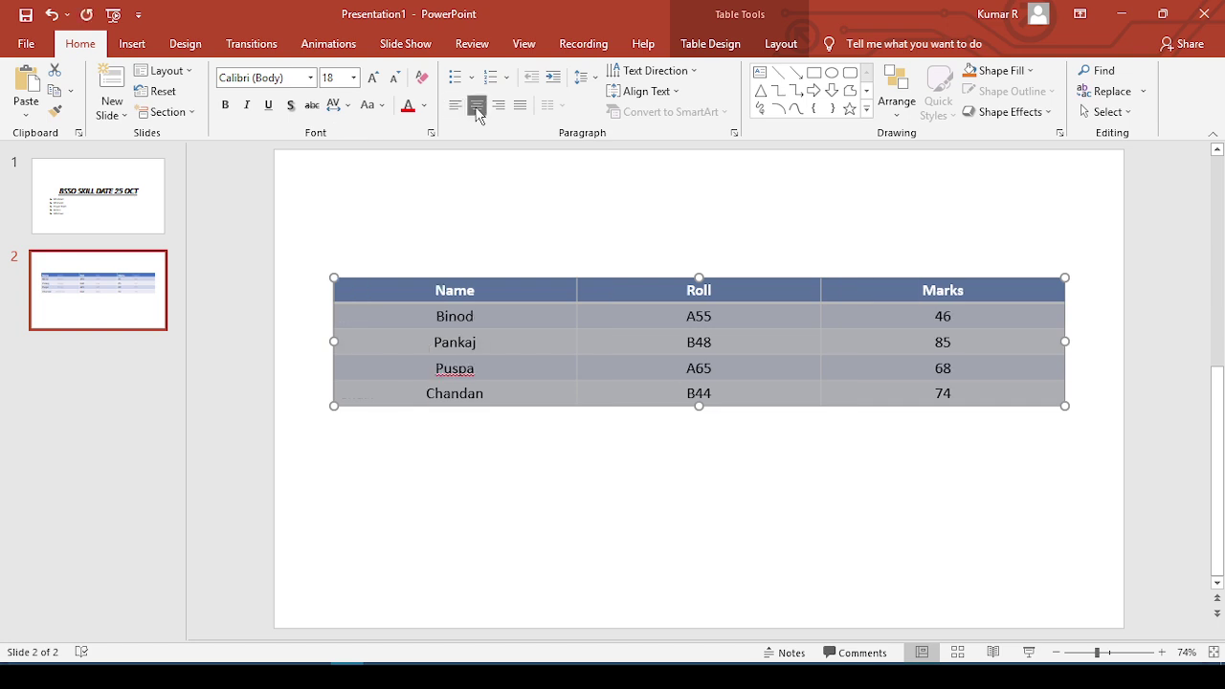
left_click(476, 519)
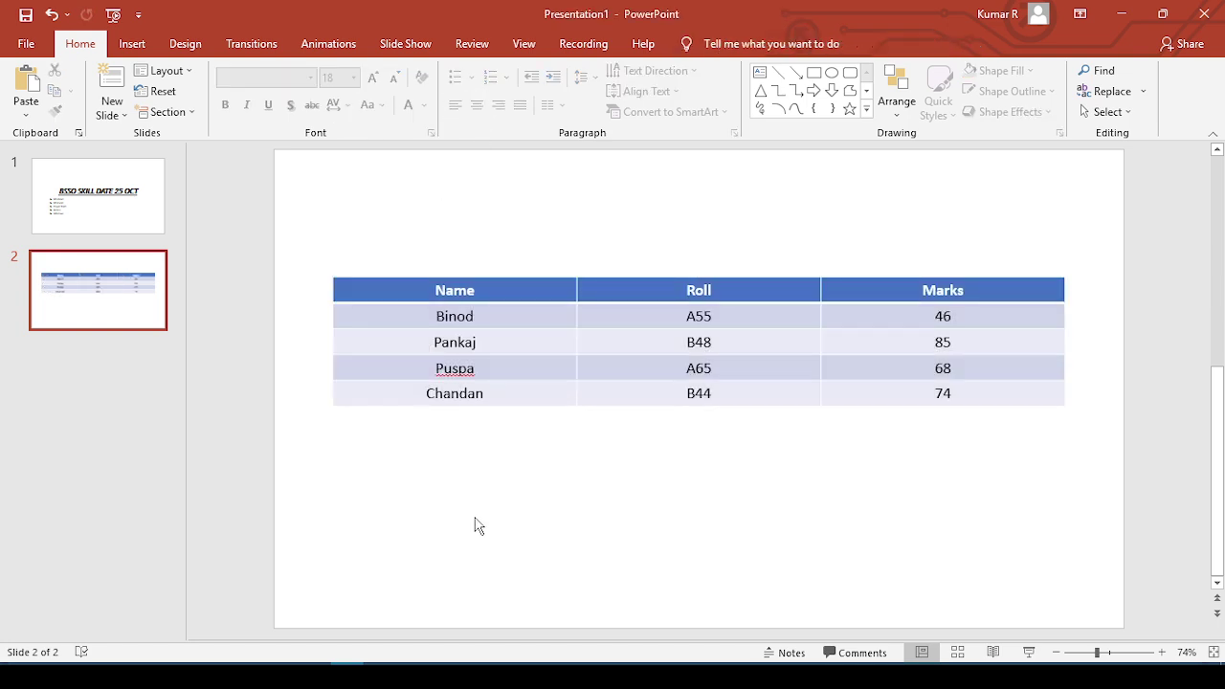
- Add a third slide after slide 2 and delete both its content and title placeholders
right_click(119, 306)
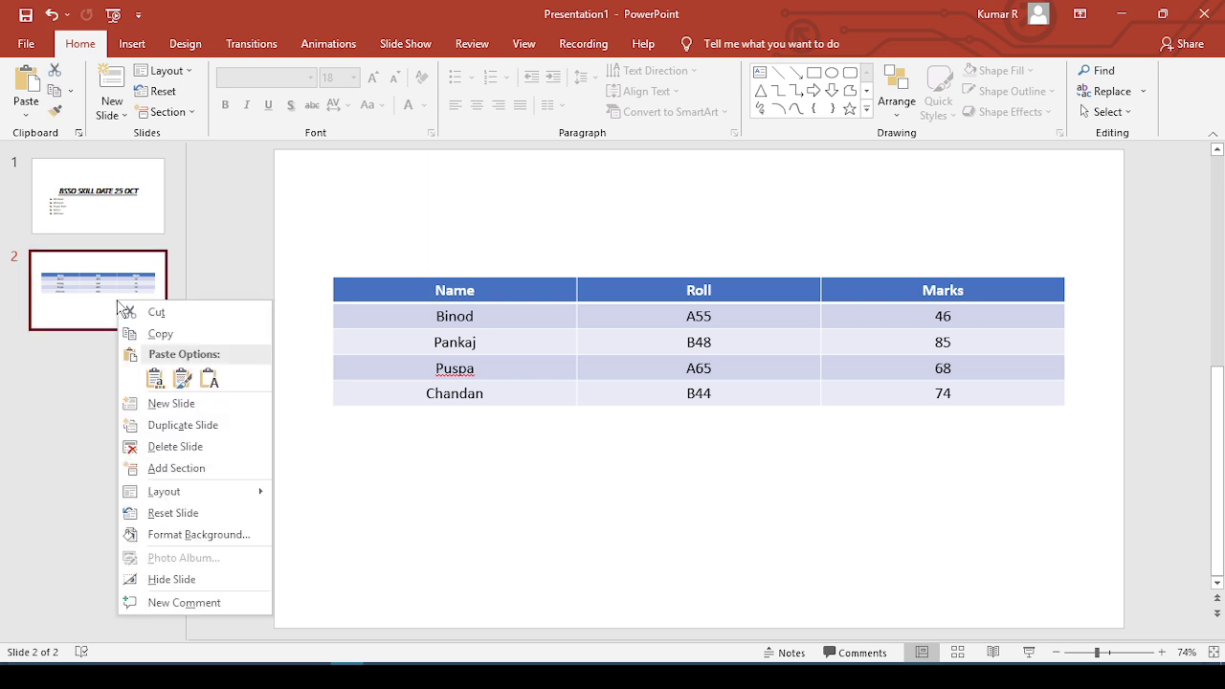
left_click(164, 401)
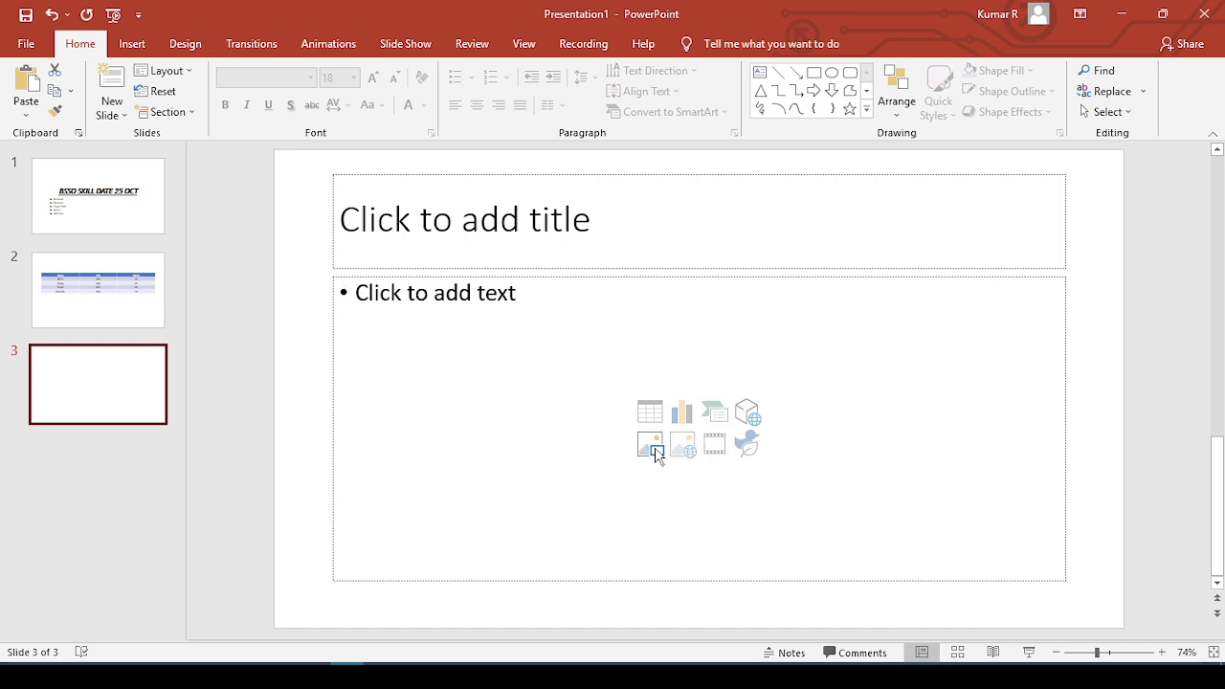
left_click(331, 275)
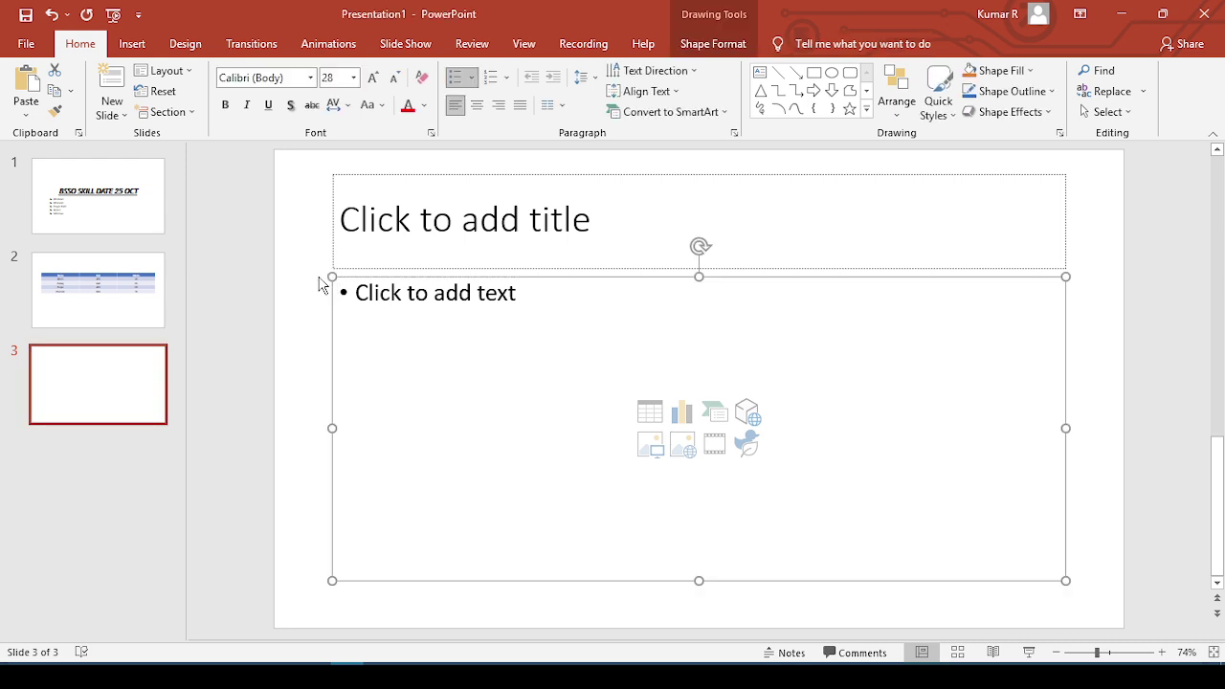
key("Delete")
left_click(337, 268)
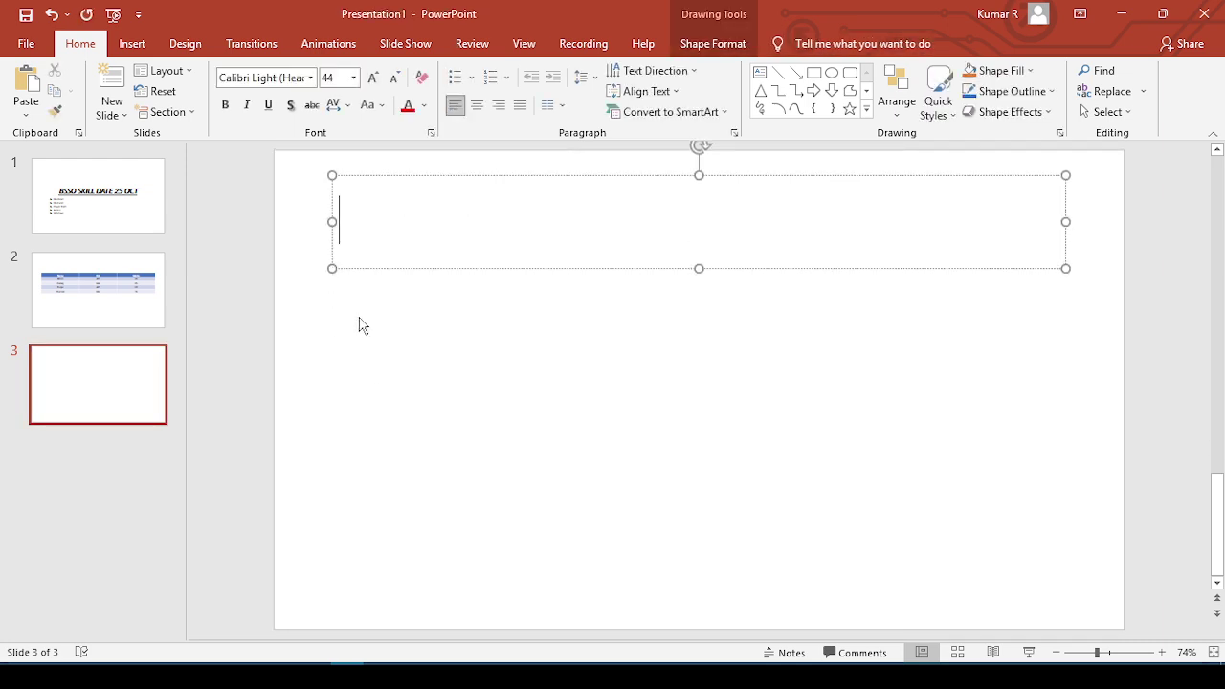
left_click(329, 268)
key("Delete")
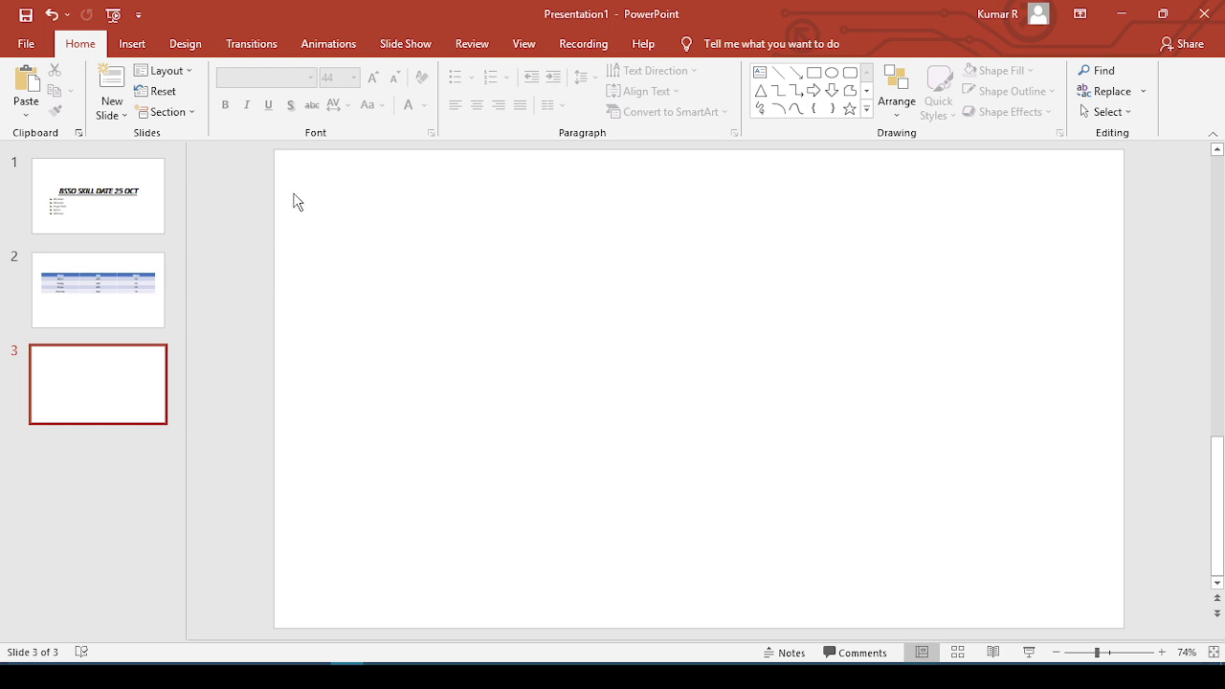
left_click(132, 43)
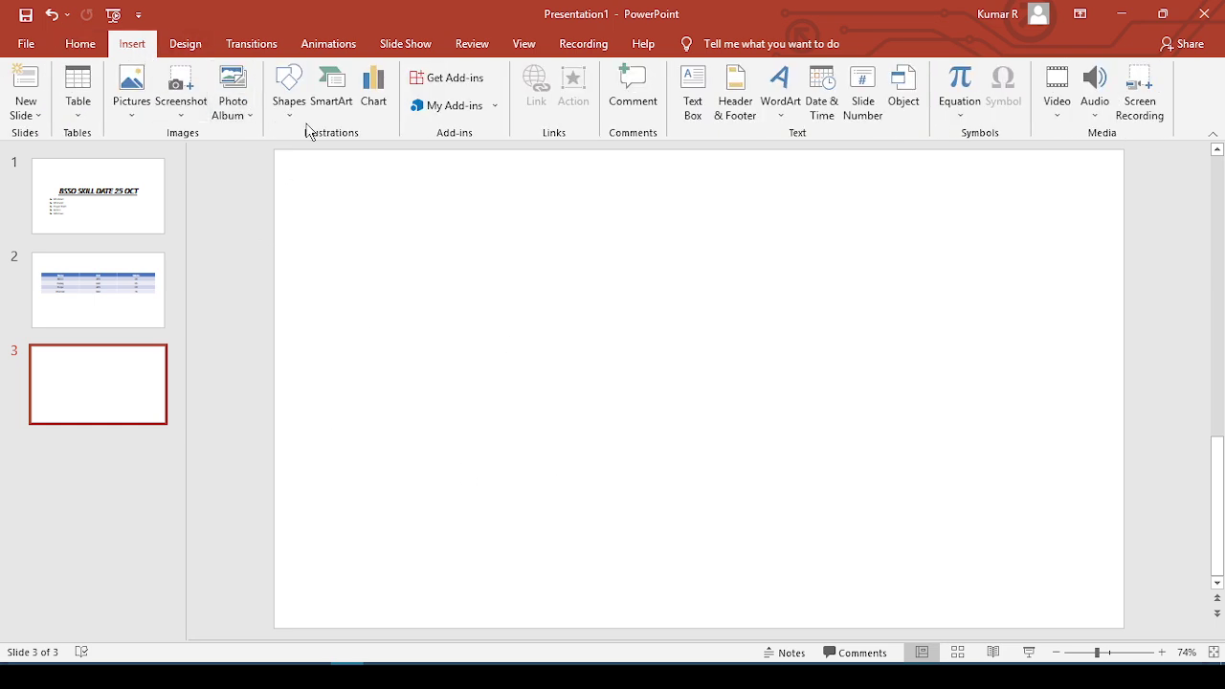
- Draw a wide Rectangle shape across the centre of slide 3
left_click(289, 91)
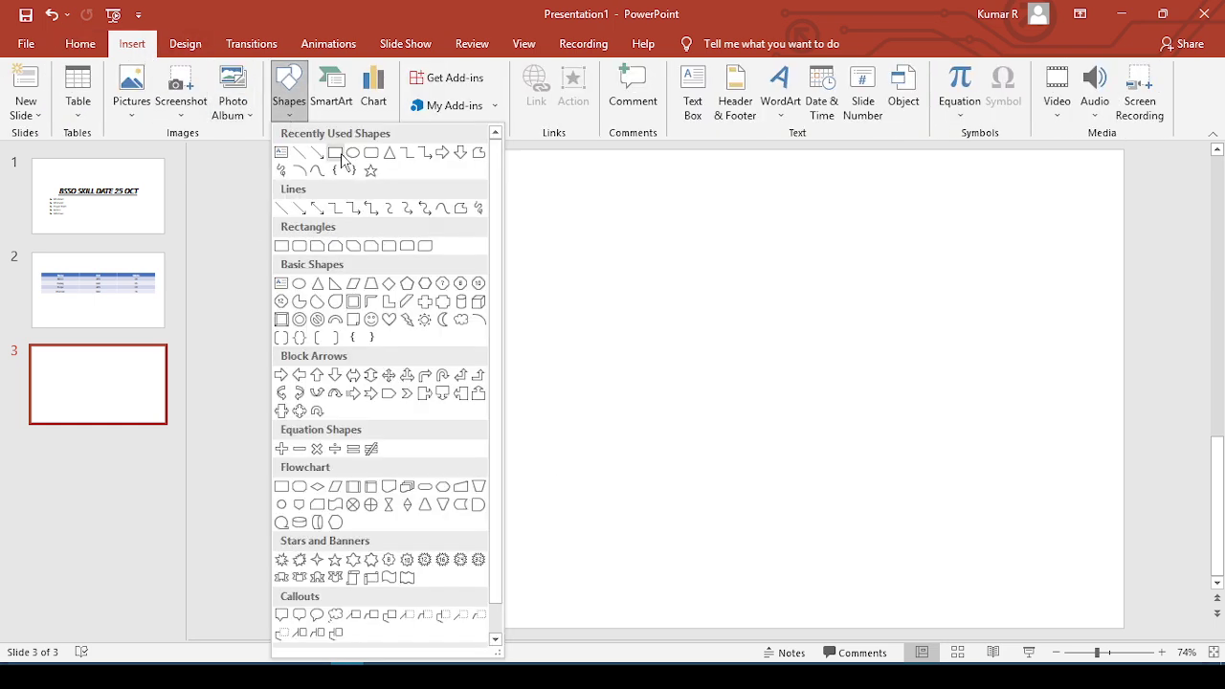
left_click(342, 157)
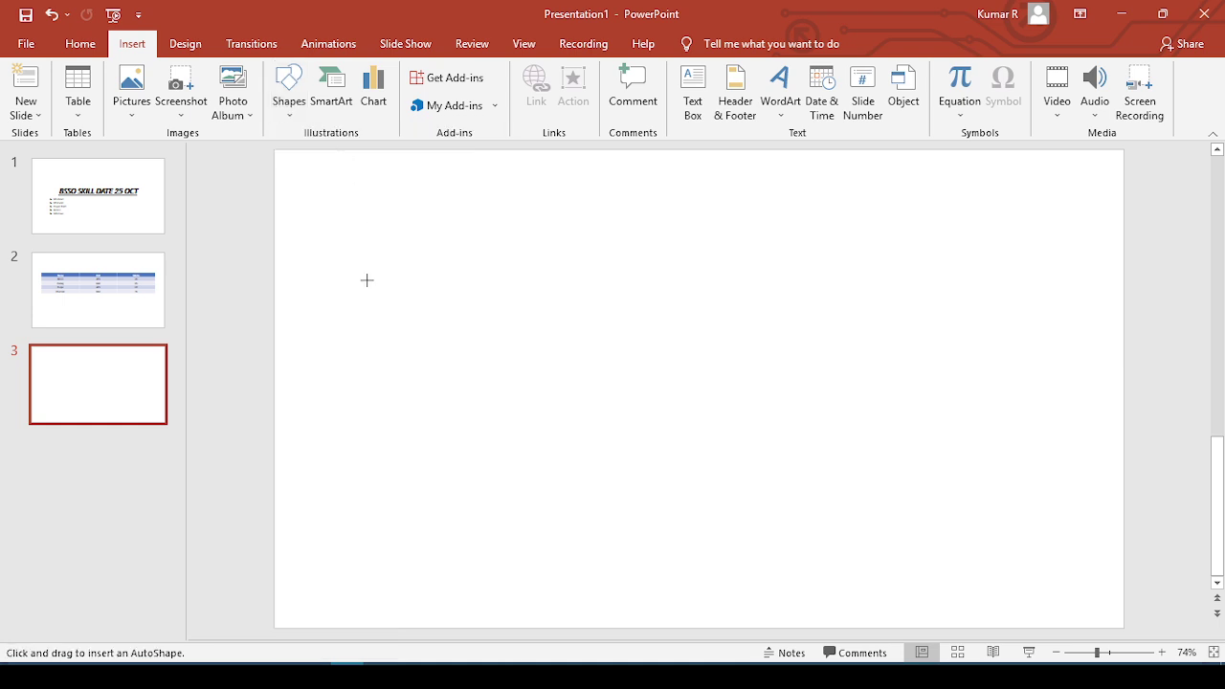
left_click_drag(342, 259, 1011, 492)
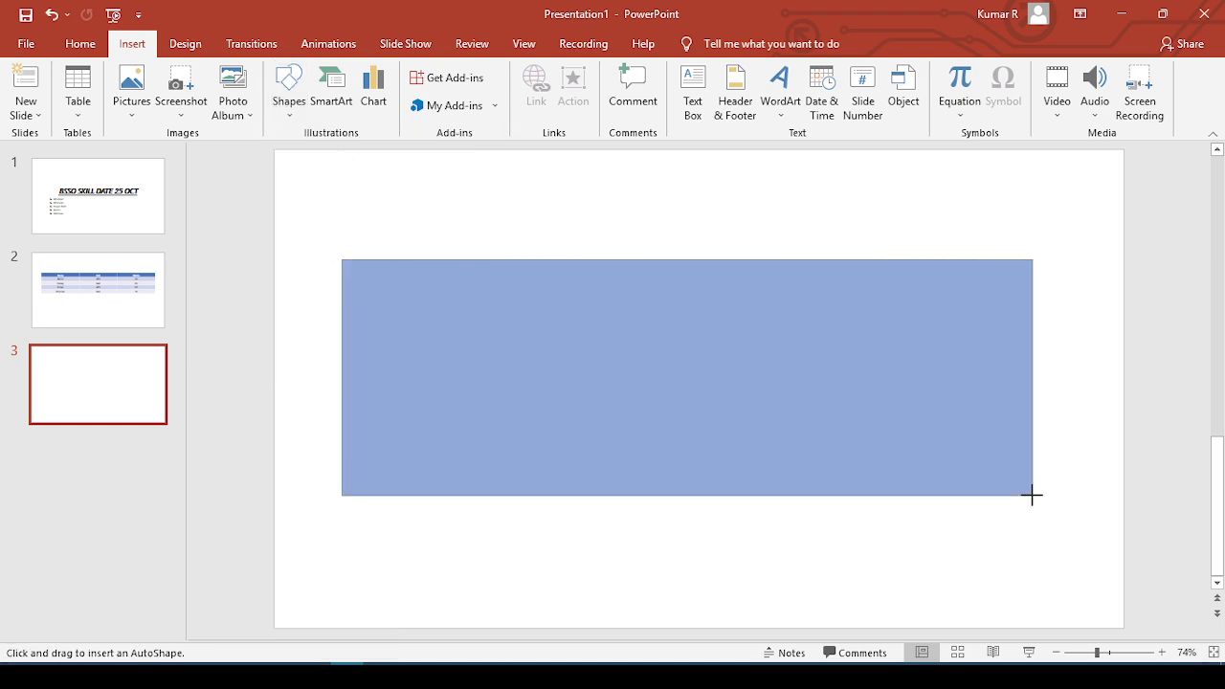
left_click_drag(1011, 492, 1052, 503)
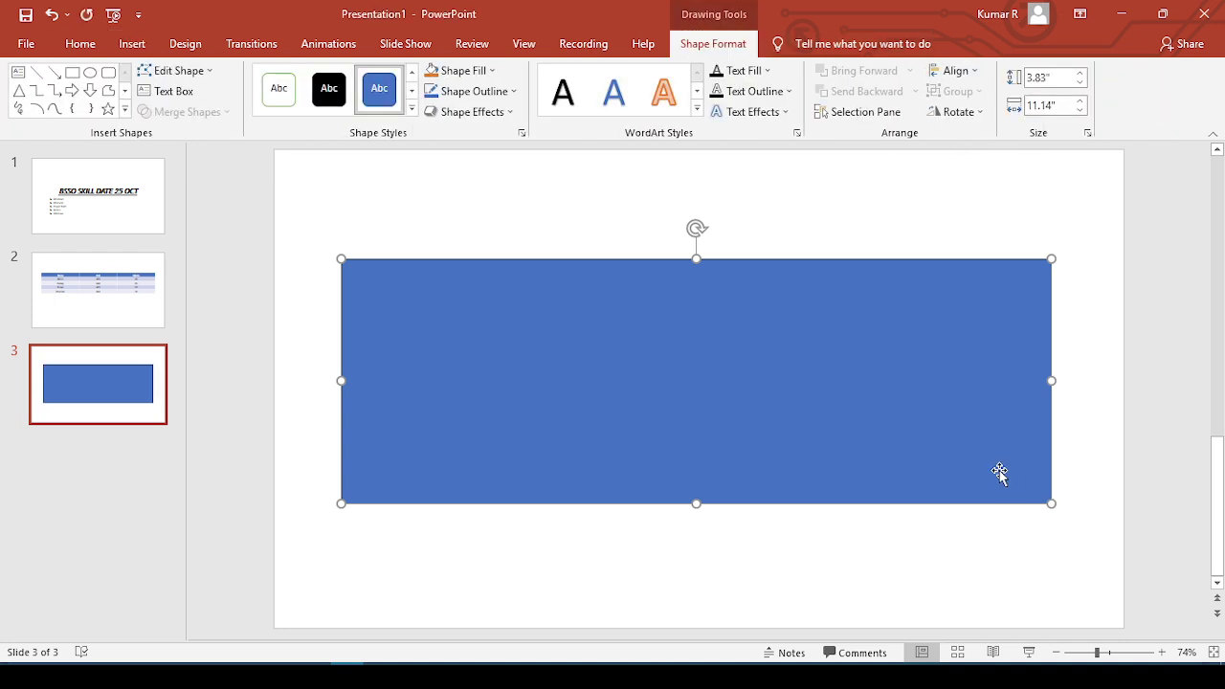
- Type 'It's Revision Time' inside the rectangle and deselect it
left_click(871, 415)
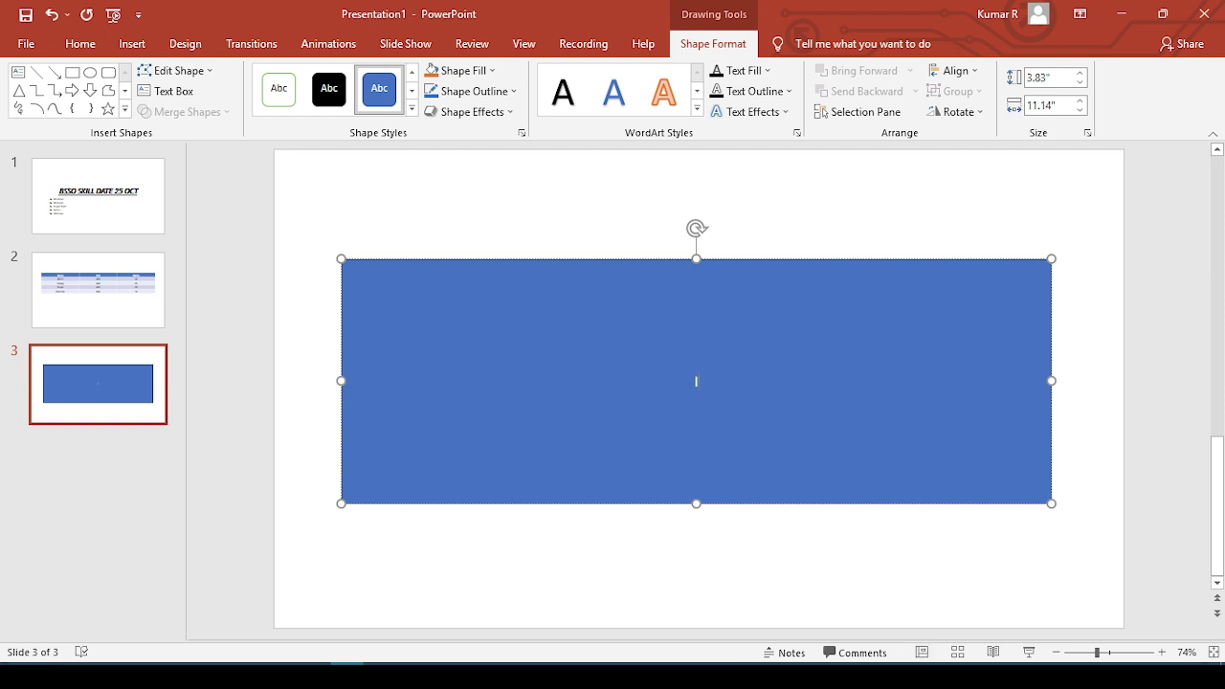
type("It's Rev")
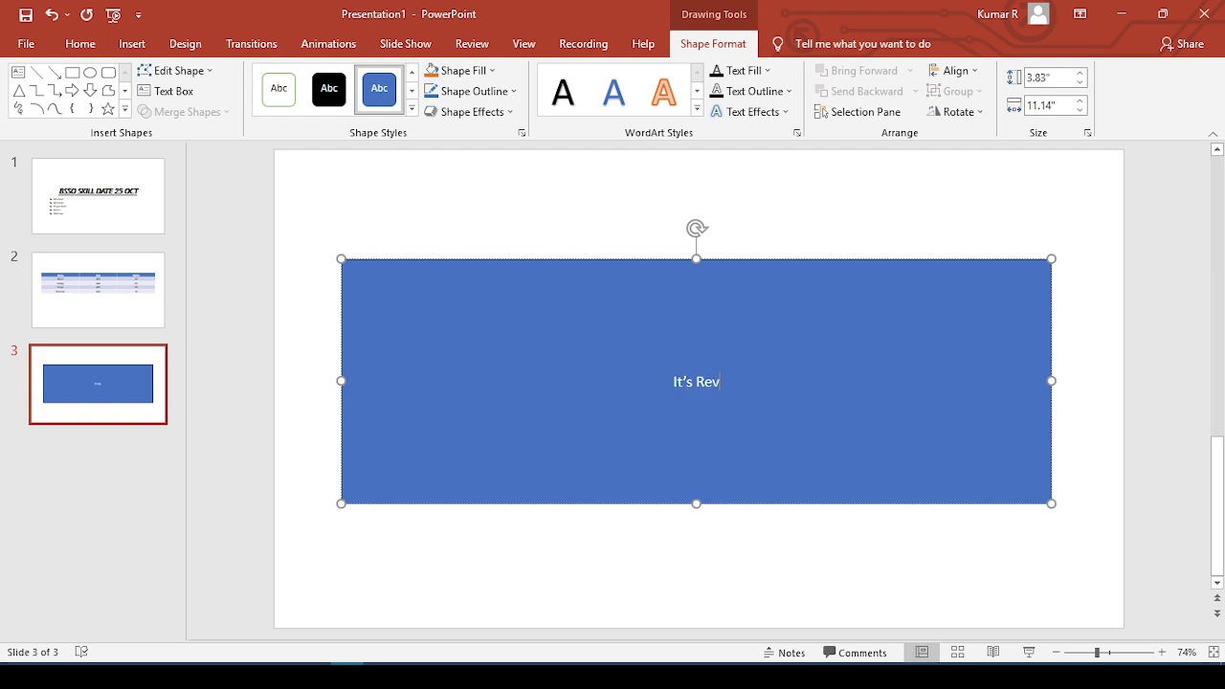
type("ision")
type(" Time")
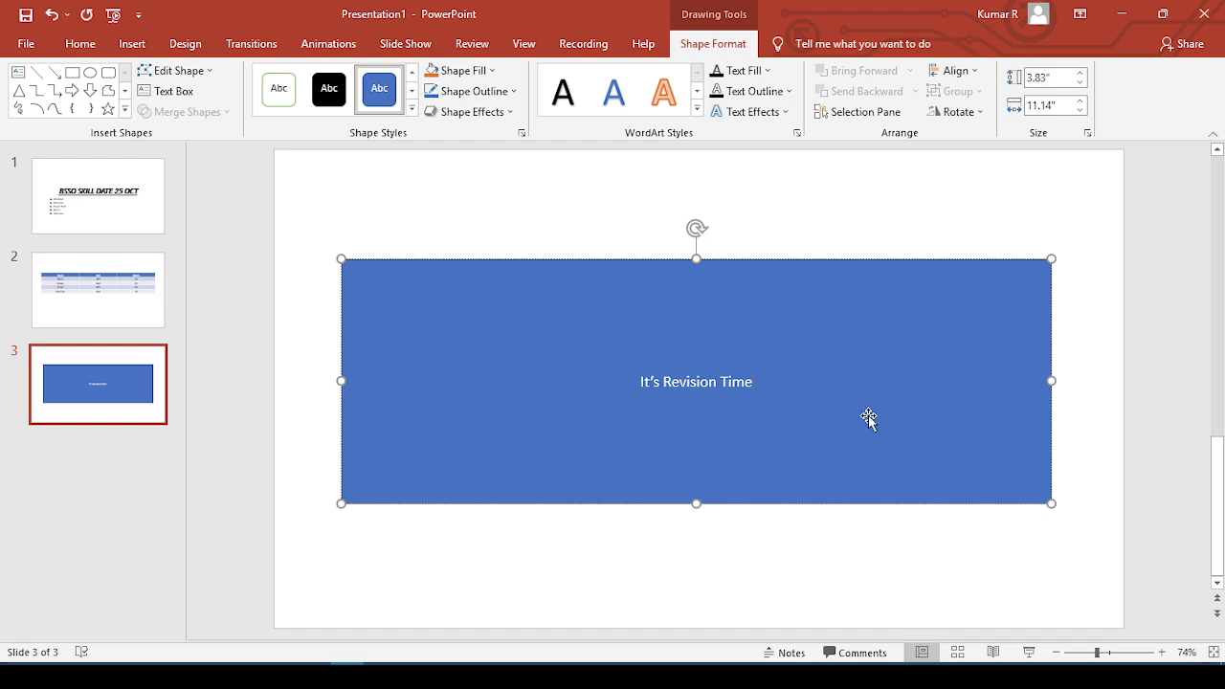
left_click(681, 527)
- Fill the rectangle on slide 3 with red and give it a blue outline
left_click(665, 461)
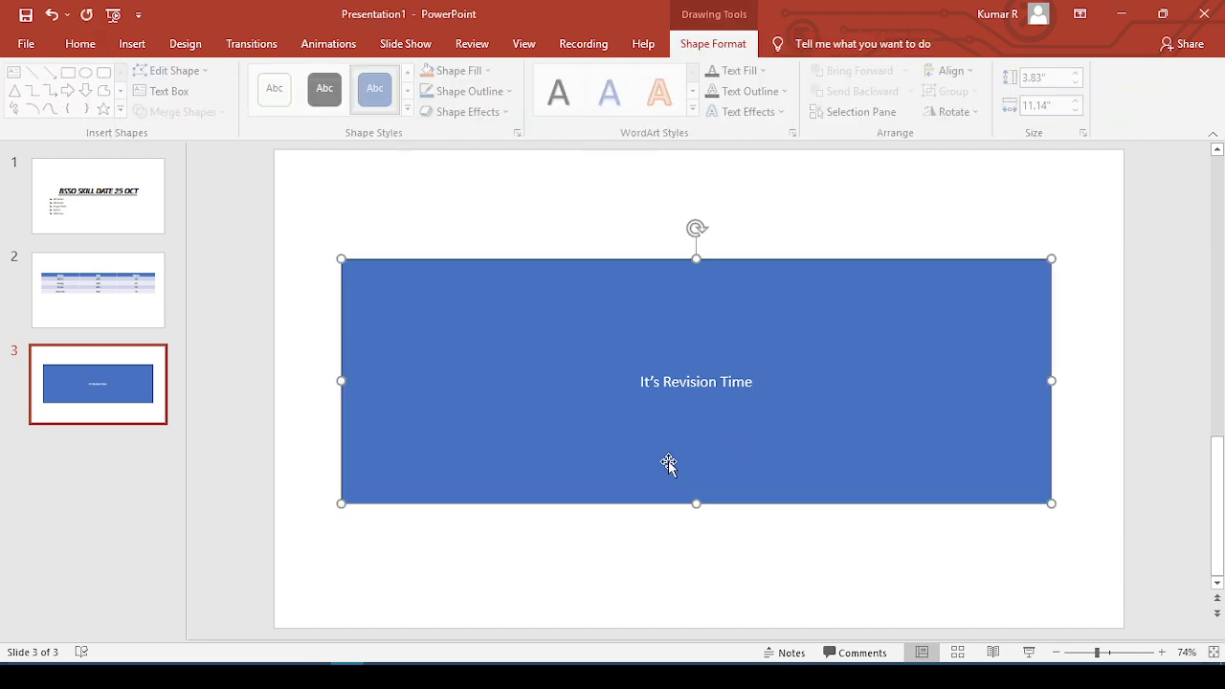
left_click(492, 71)
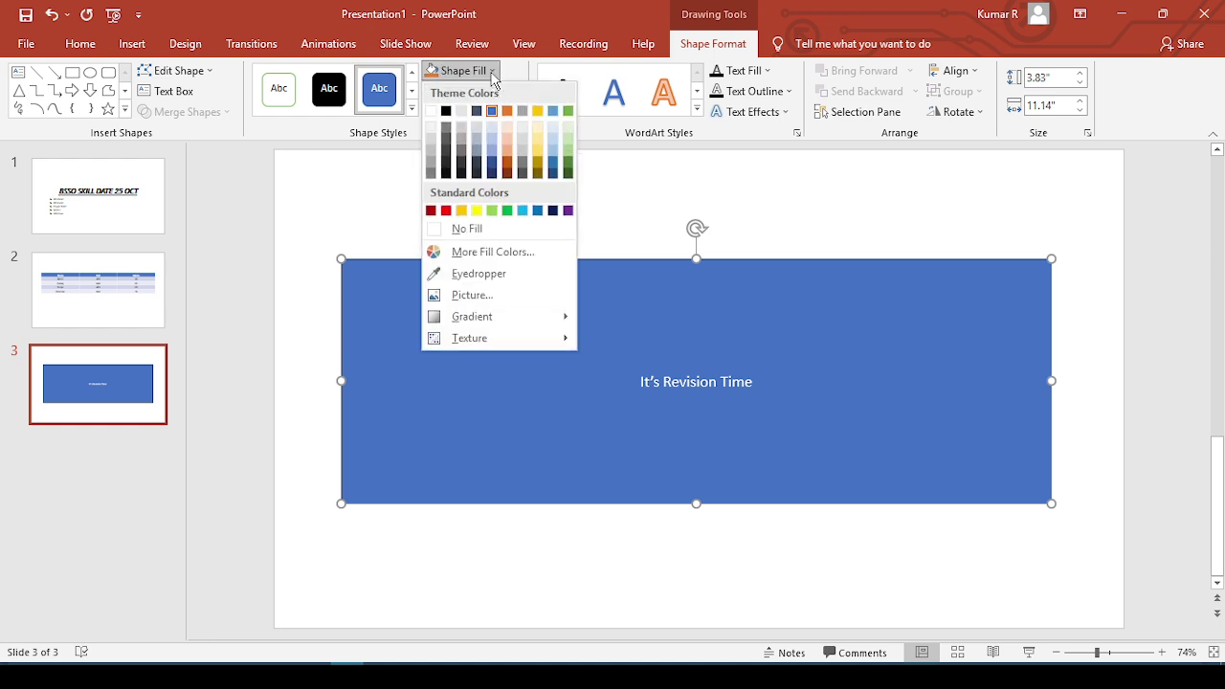
left_click(441, 212)
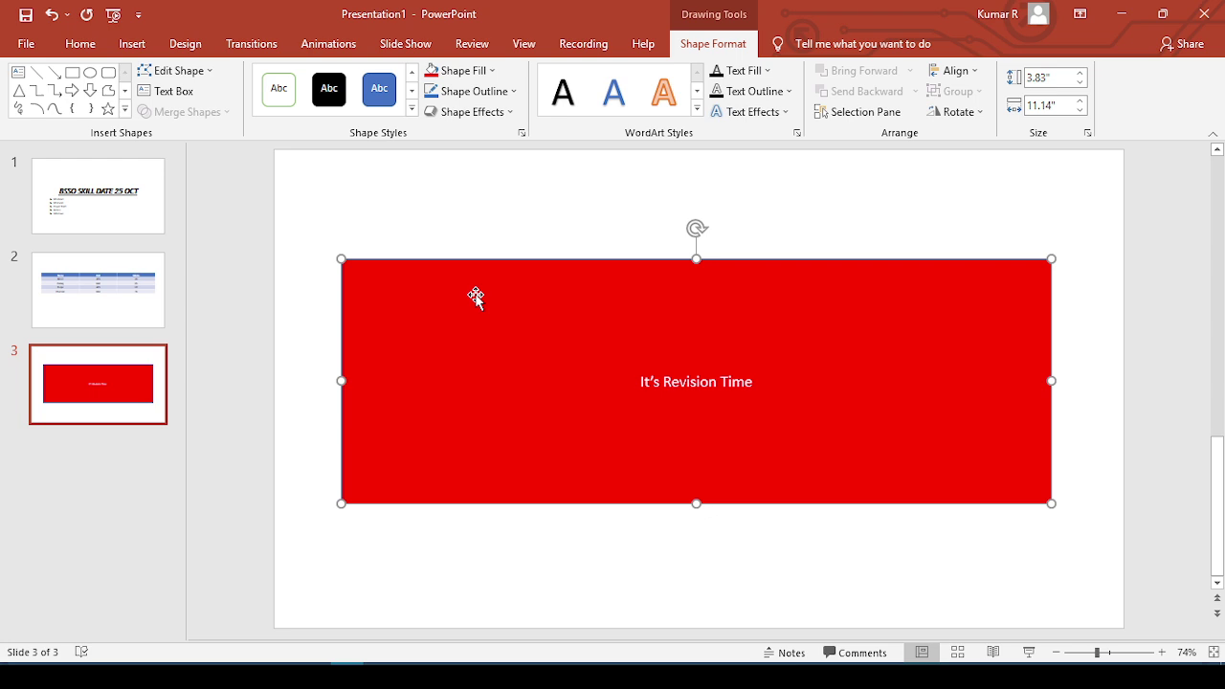
left_click(514, 91)
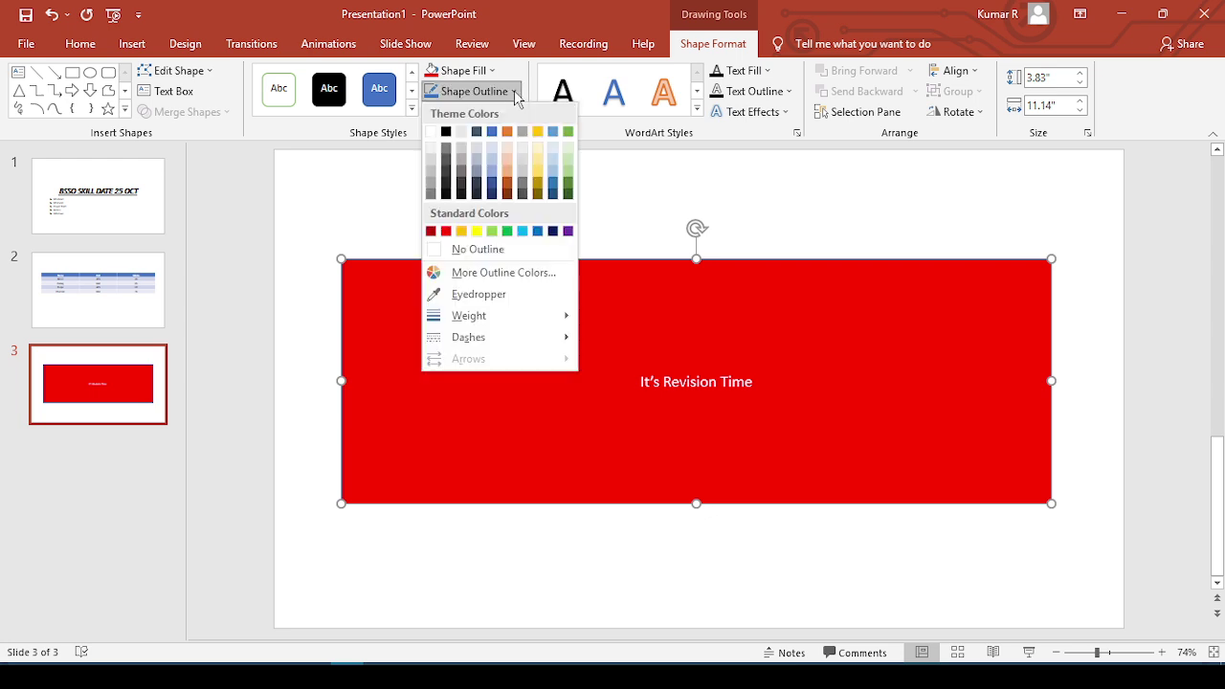
left_click(537, 237)
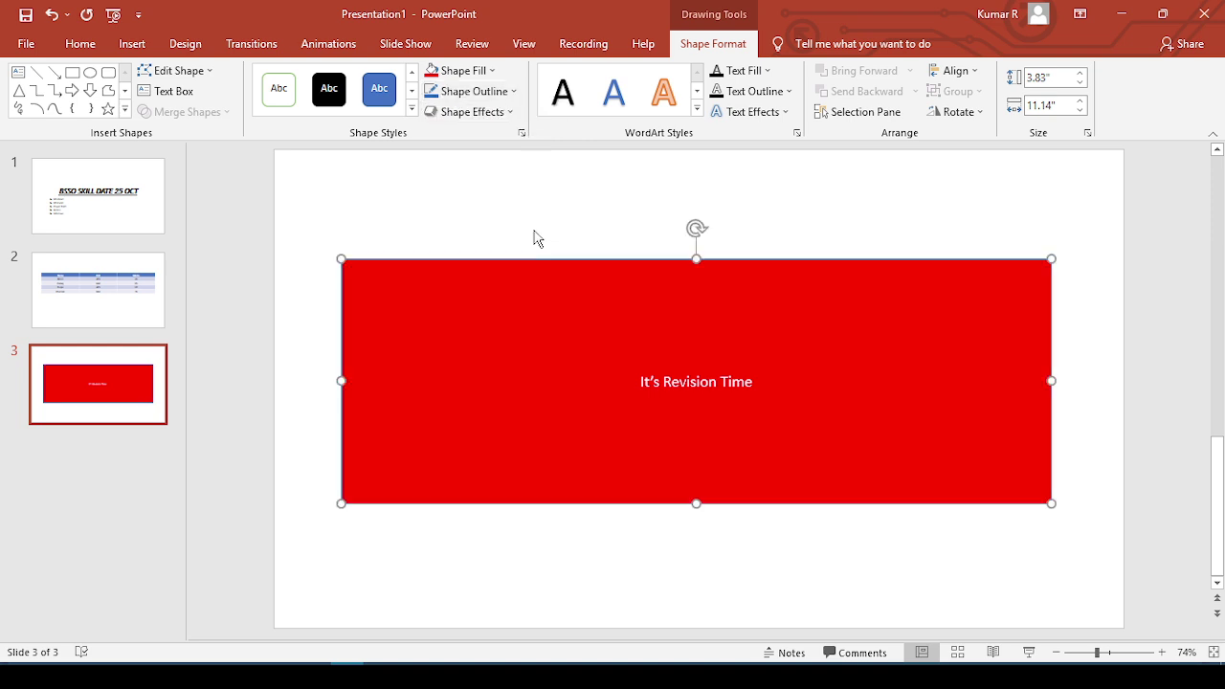
left_click(494, 551)
- Enlarge the 'It's Revision Time' text in the red box to 88 pt
left_click(717, 412)
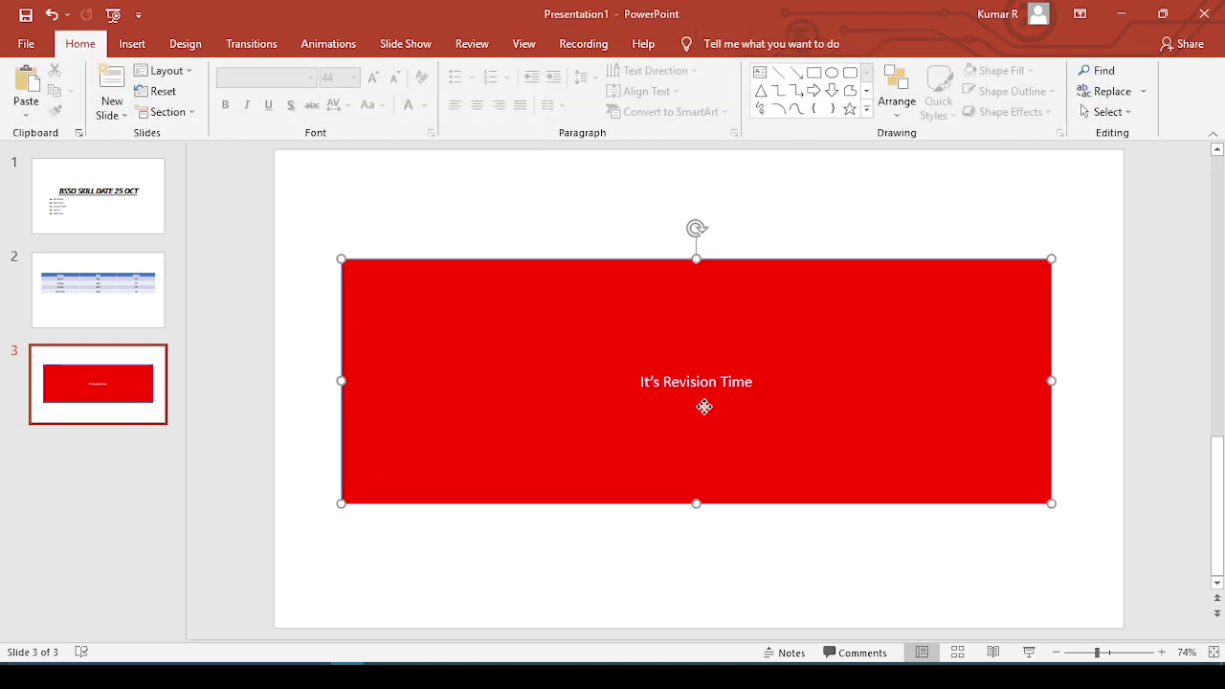
double_click(696, 380)
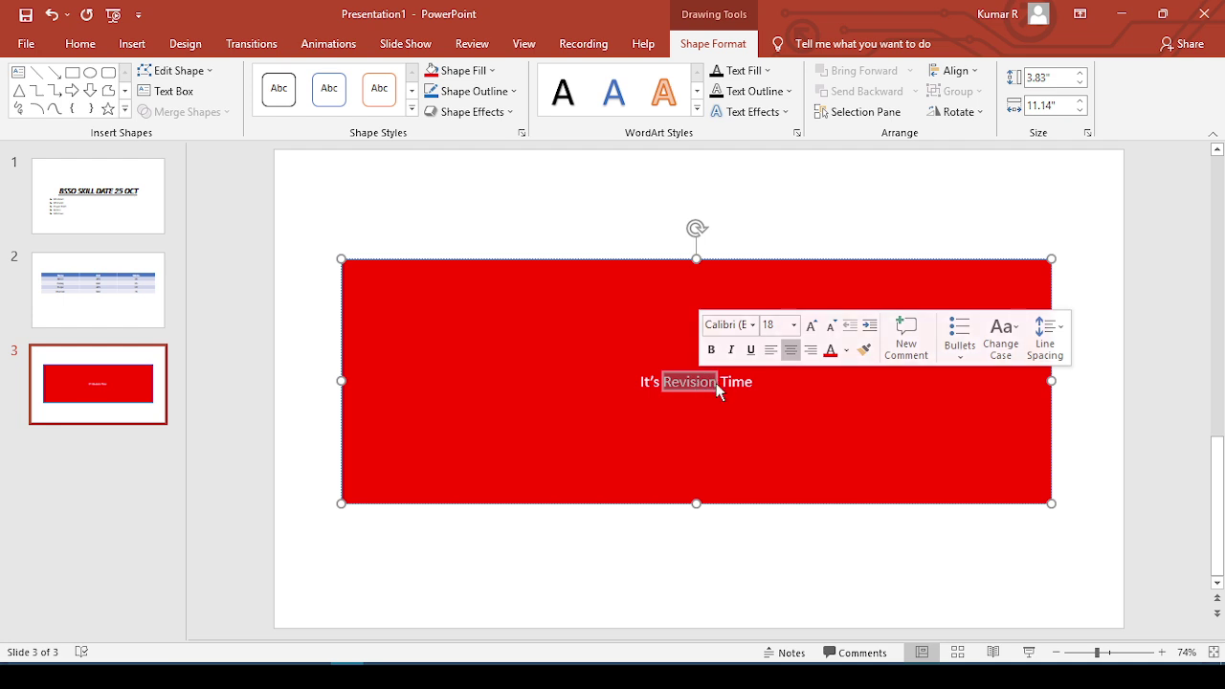
triple_click(717, 383)
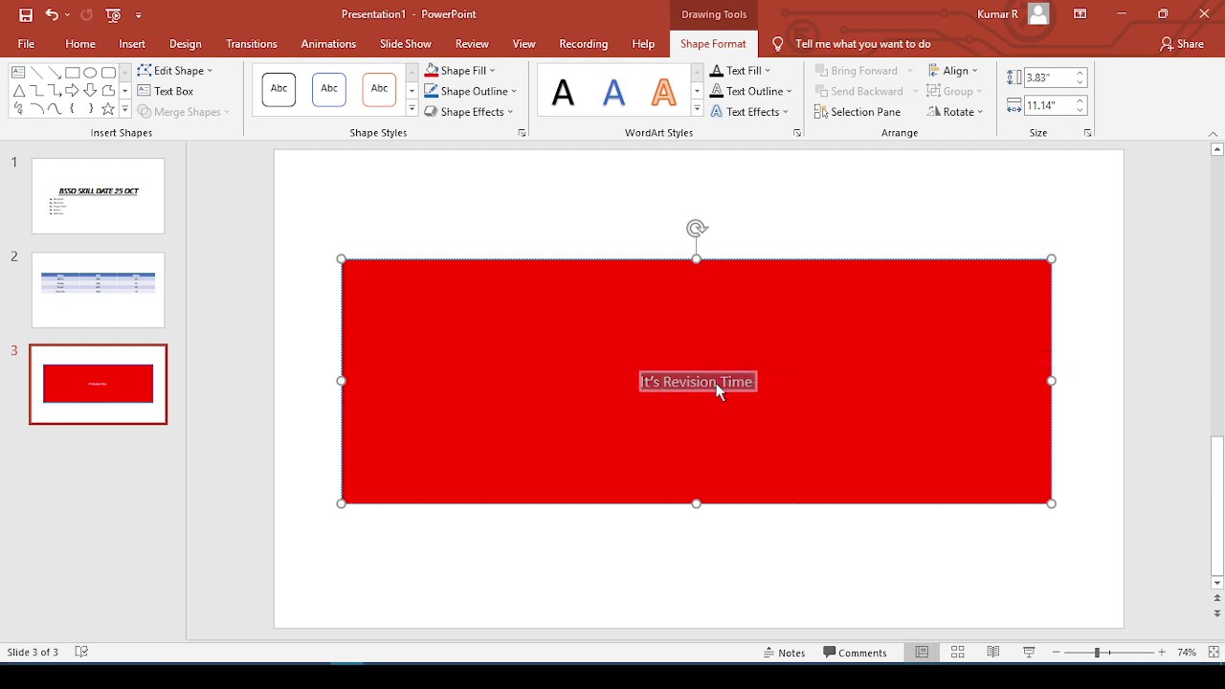
left_click(76, 44)
left_click(375, 77)
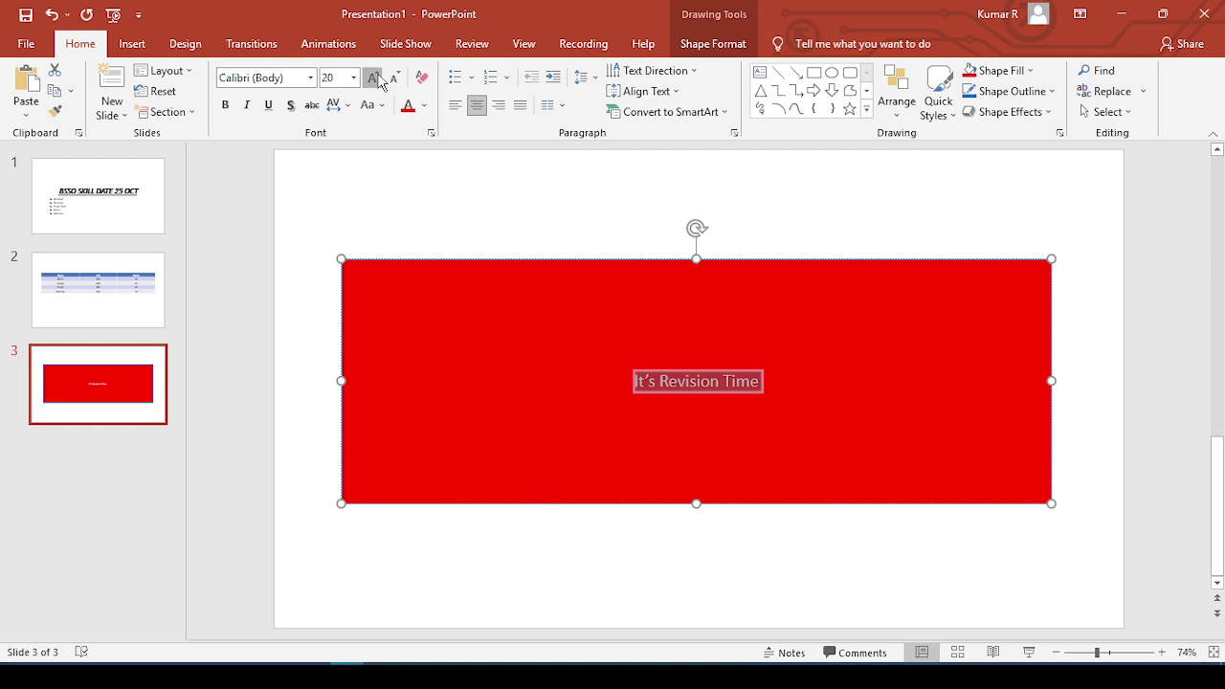
left_click(376, 78)
left_click(376, 77)
left_click(376, 79)
left_click(377, 80)
left_click(379, 80)
left_click(376, 78)
left_click(375, 77)
left_click(375, 78)
left_click(375, 78)
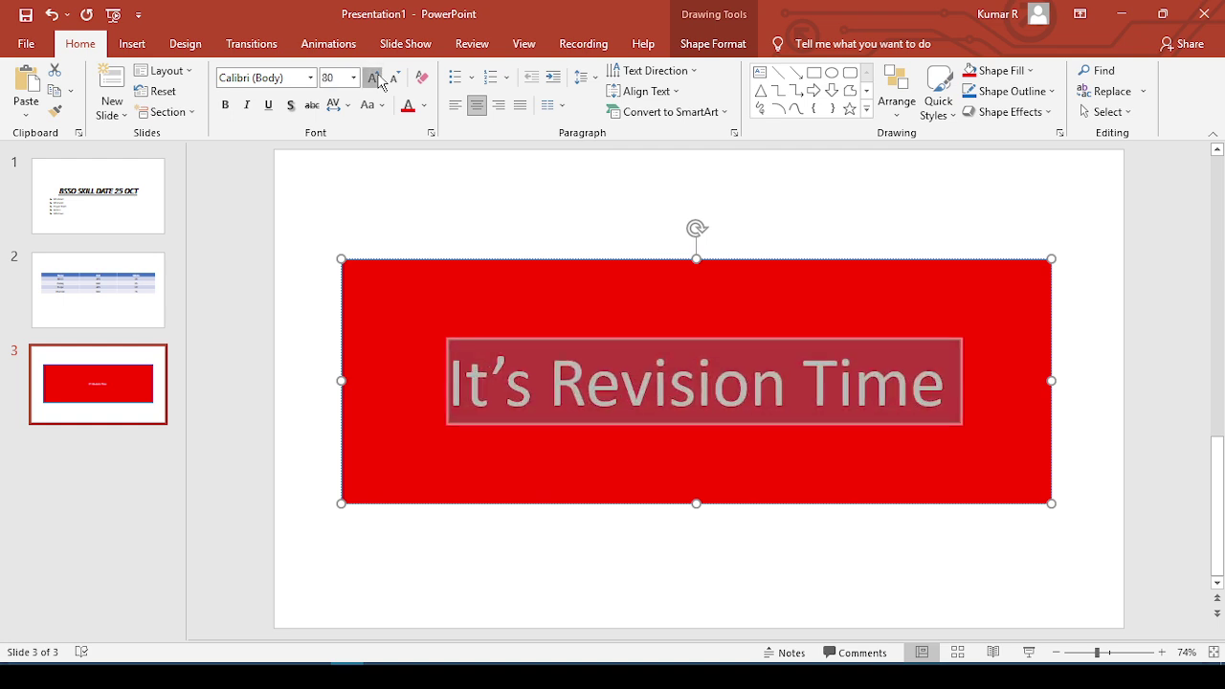
left_click(375, 77)
left_click(375, 78)
left_click(538, 593)
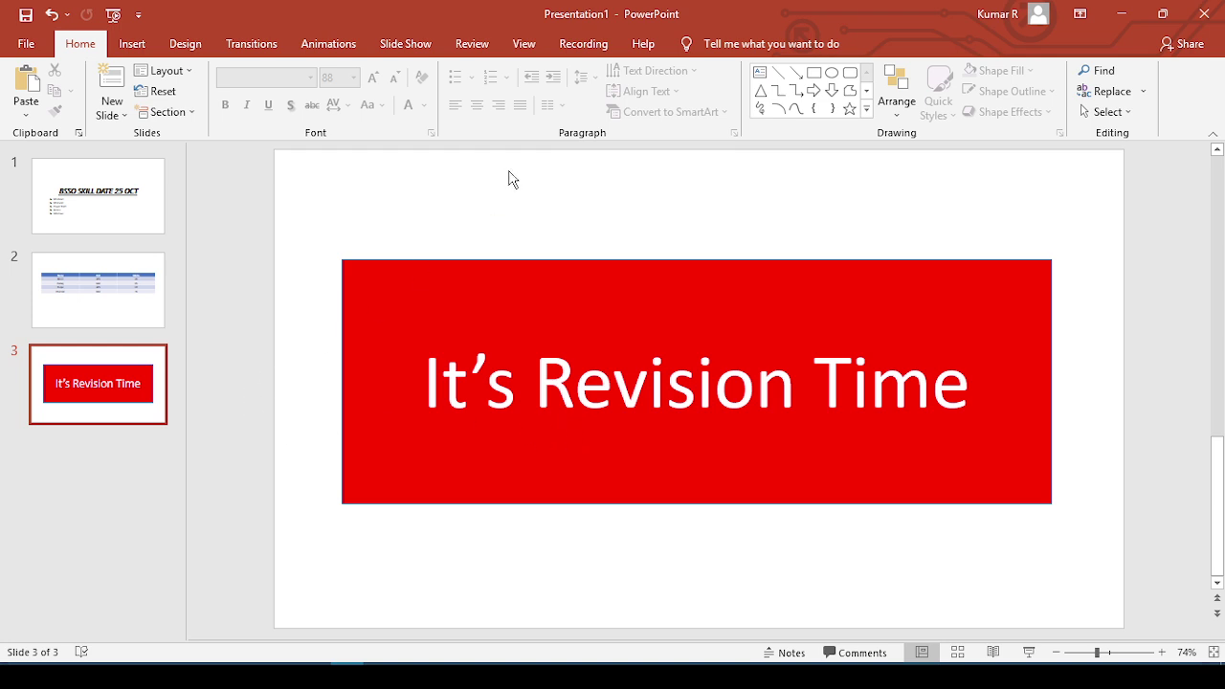
- Use Header & Footer to add a 6 November 2021 date and slide numbers to all slides
scroll(755, 261, "up", 3)
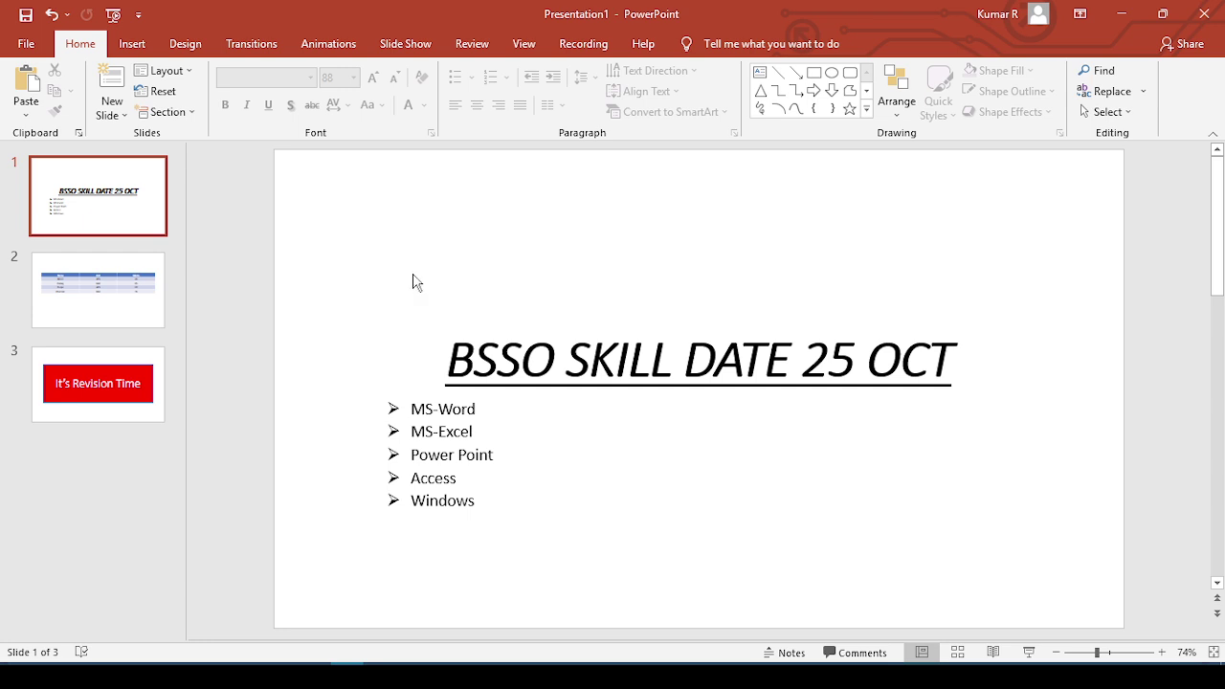
key("alt+n")
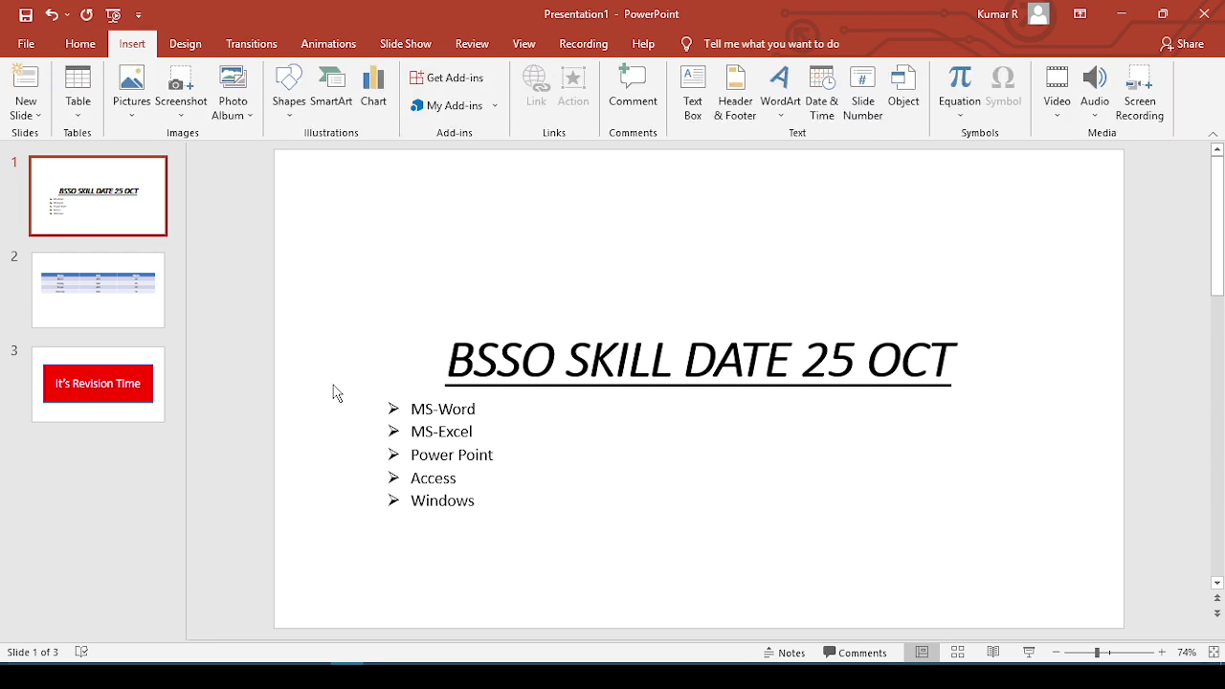
left_click(70, 45)
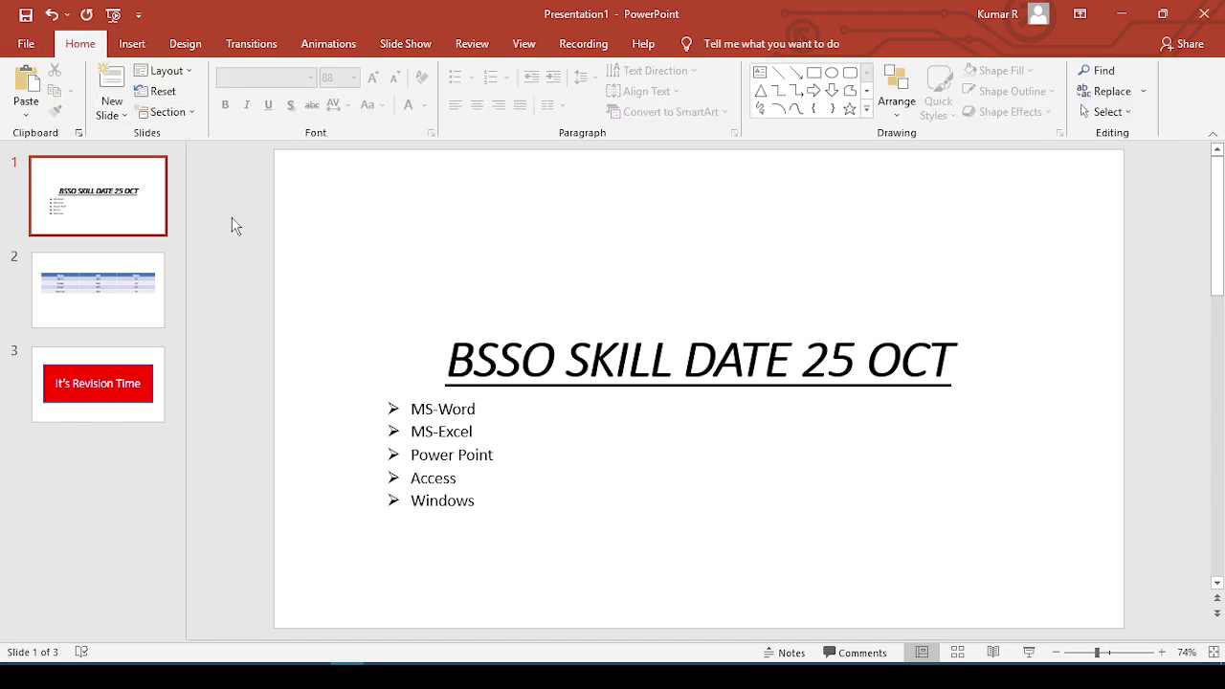
left_click(140, 45)
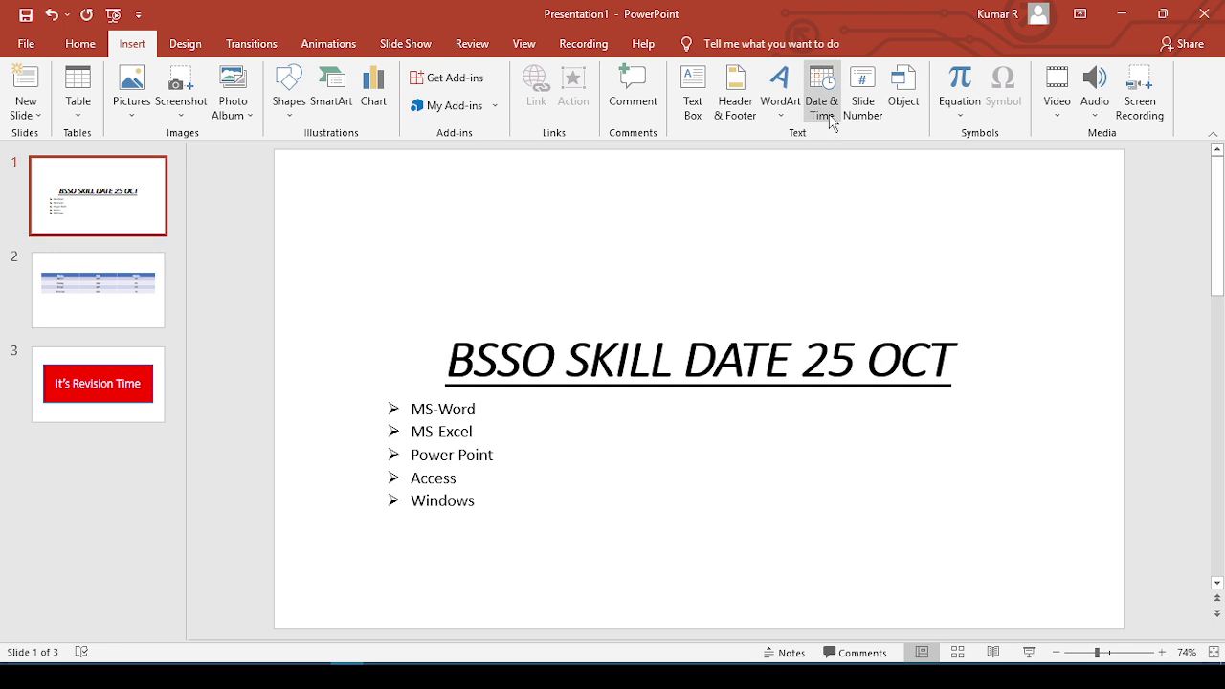
left_click(864, 120)
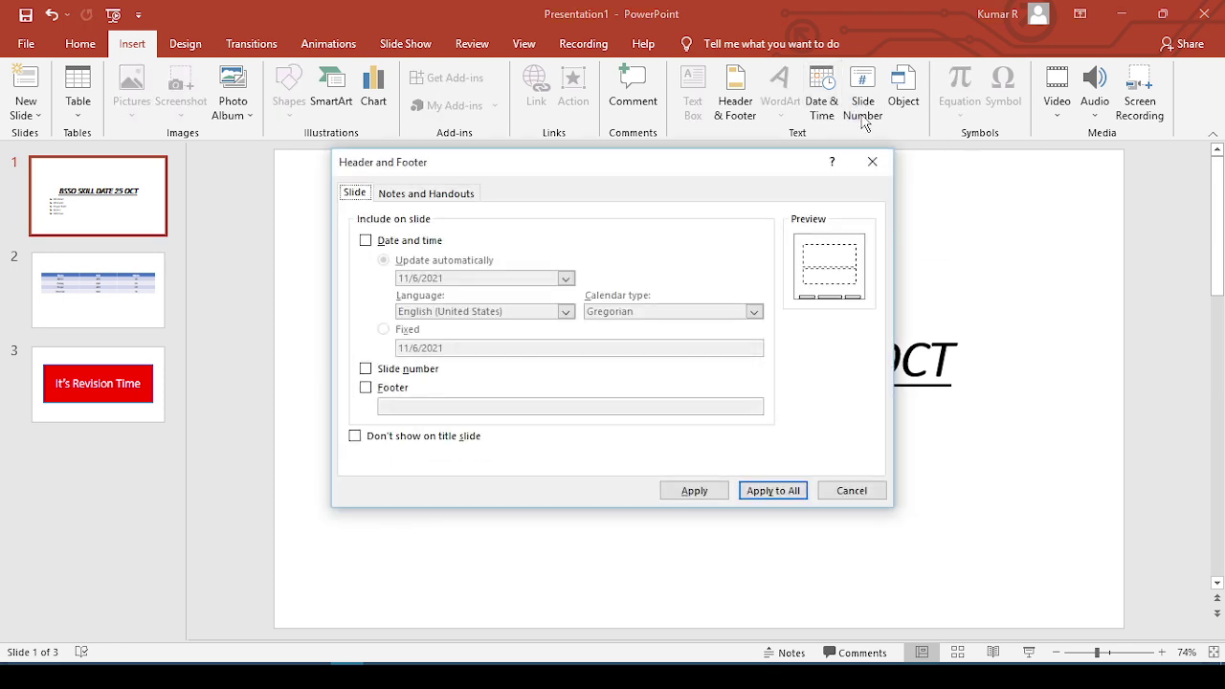
left_click(366, 241)
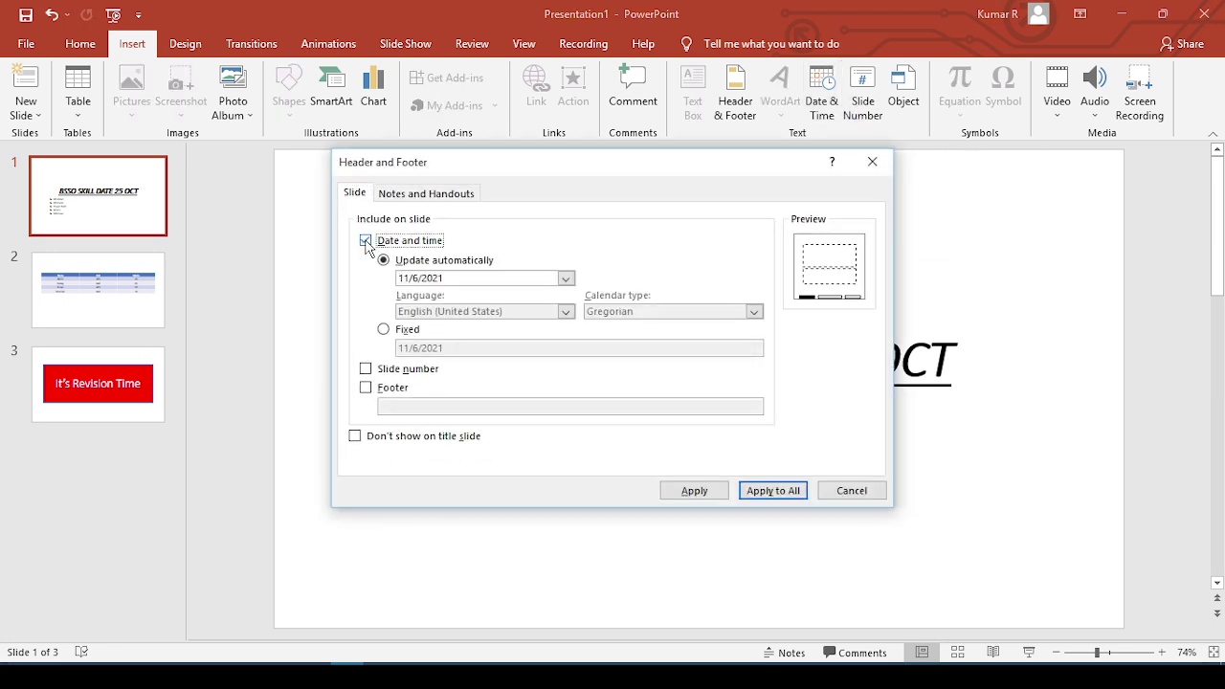
left_click(365, 371)
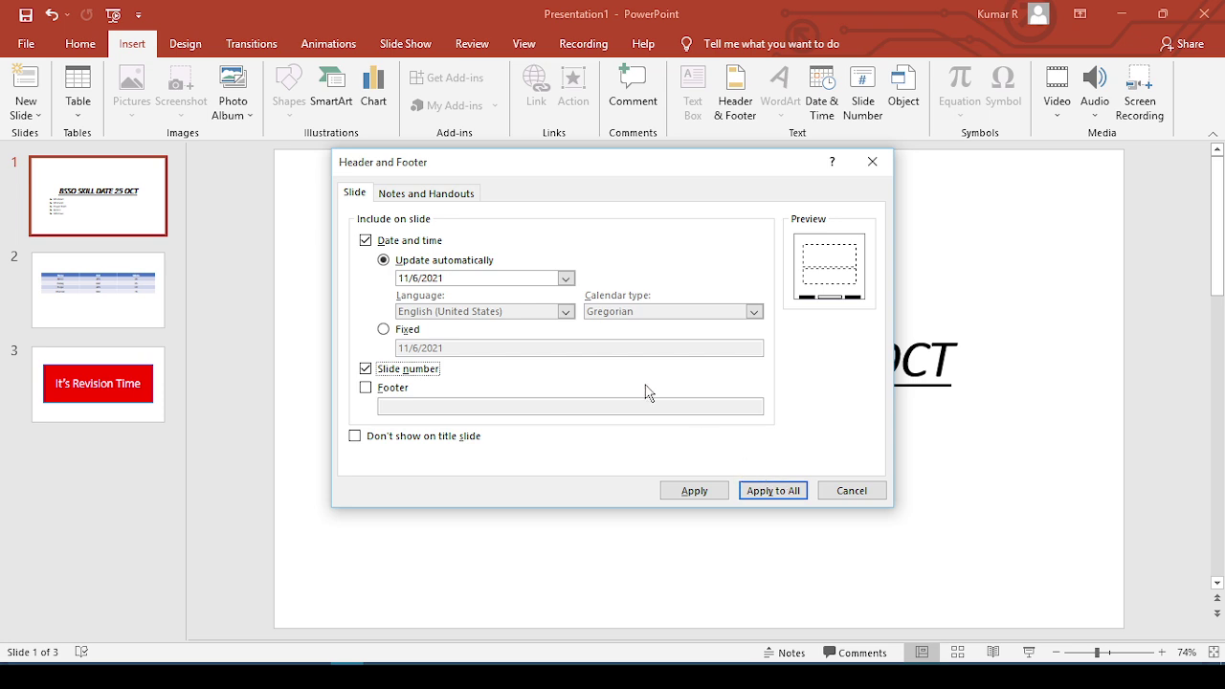
left_click(568, 278)
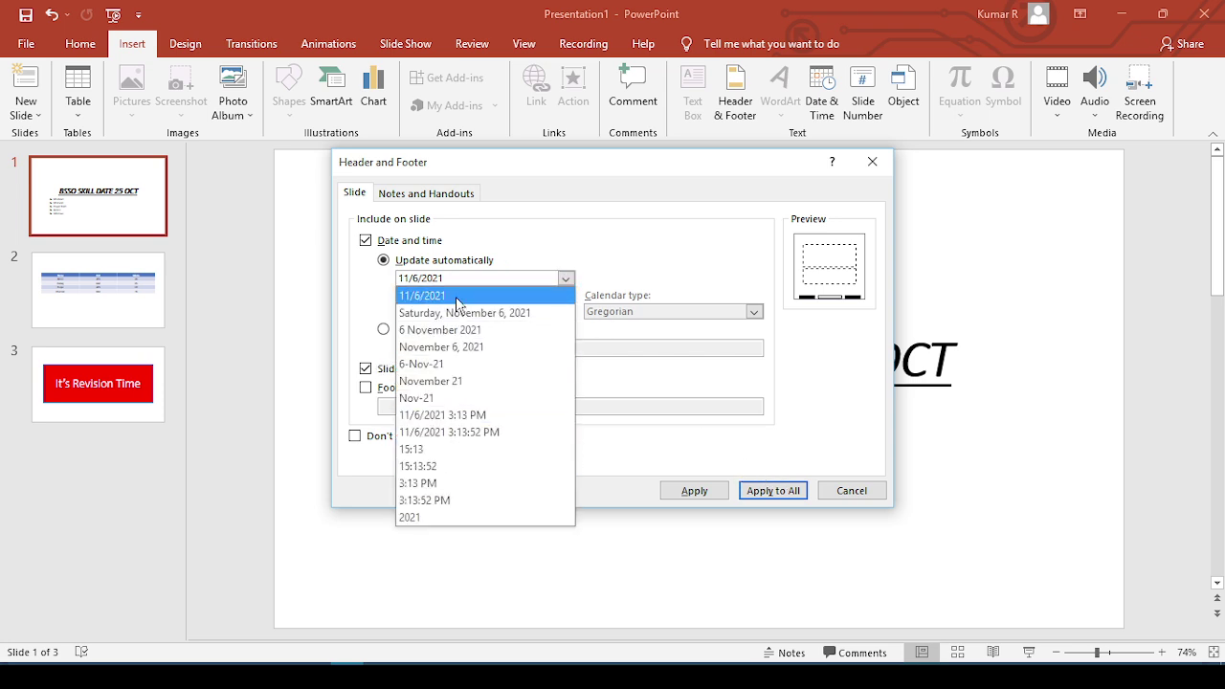
left_click(467, 330)
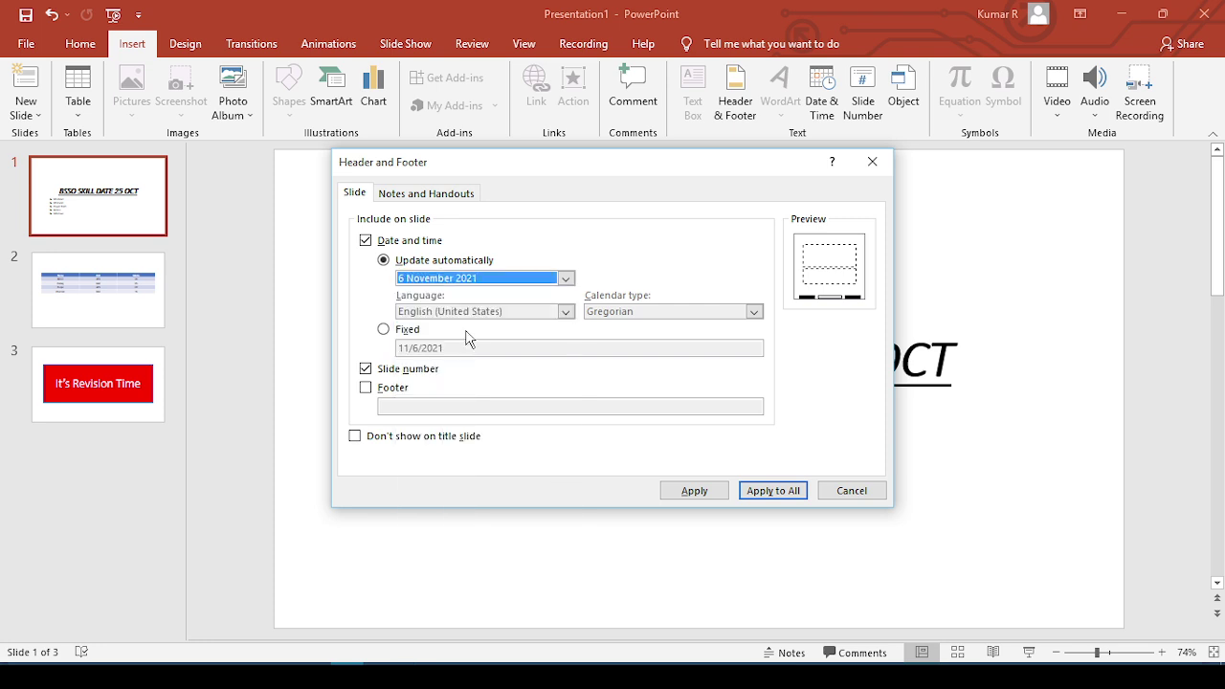
left_click(766, 491)
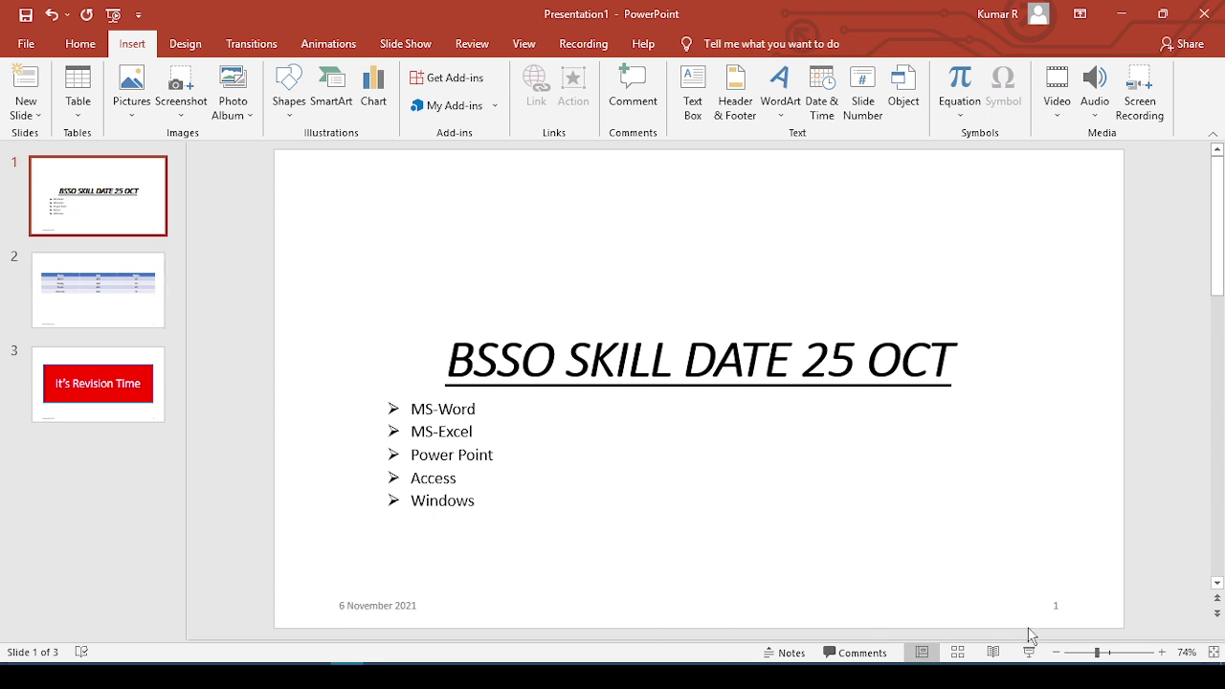
- Check that slides 2 and 3 show the footer, then return to slide 1
left_click(105, 297)
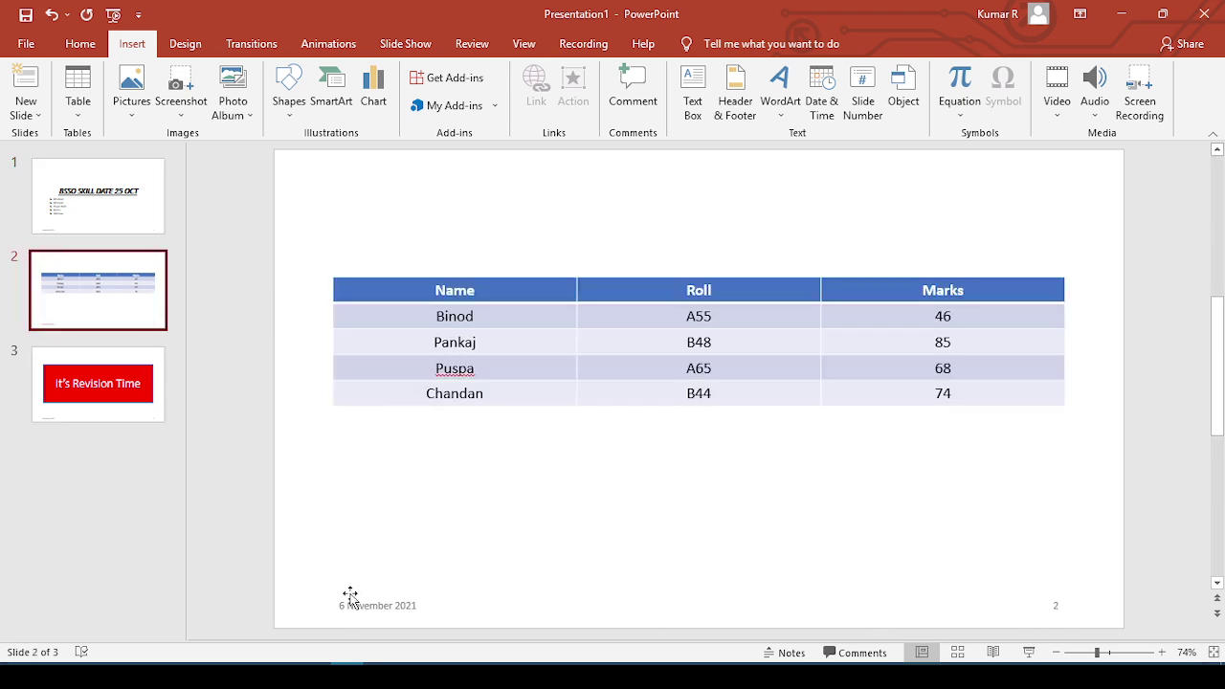
left_click(101, 411)
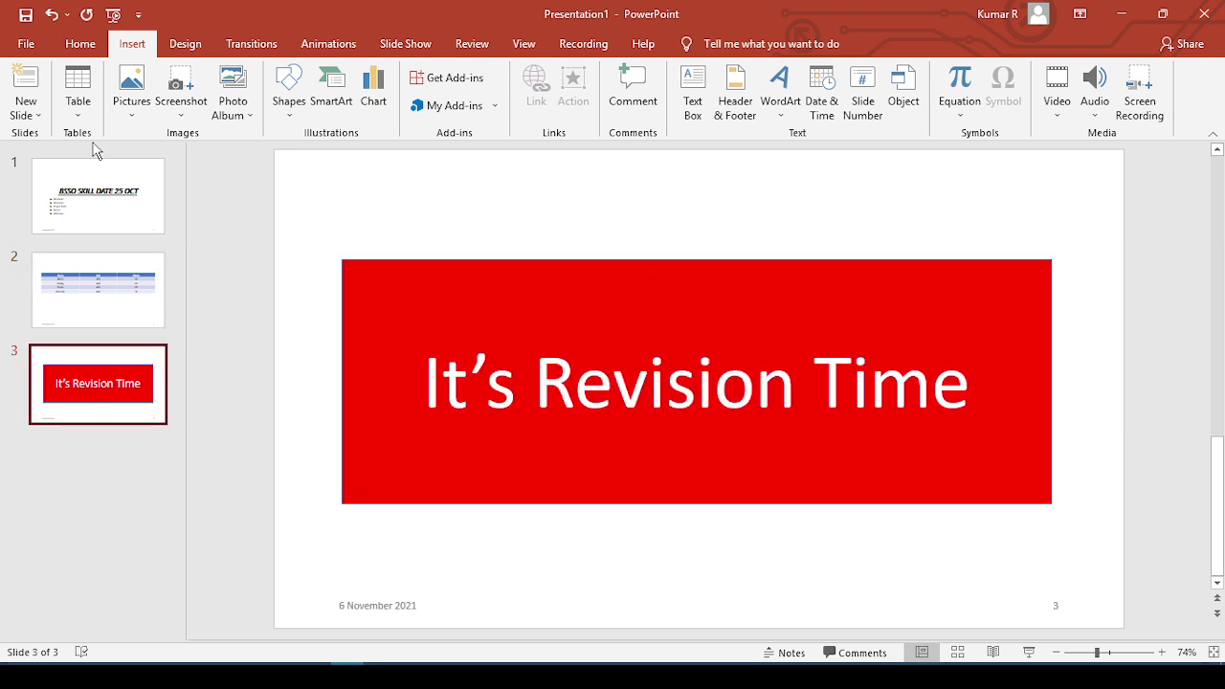
left_click(136, 186)
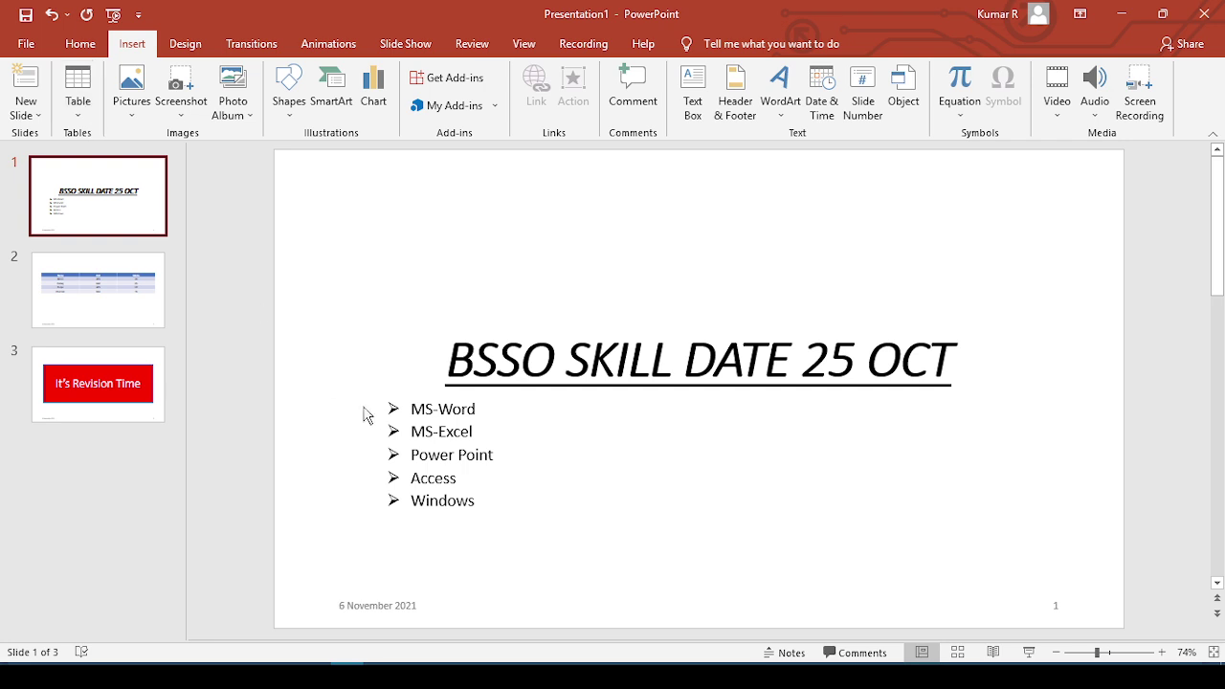
left_click(432, 236)
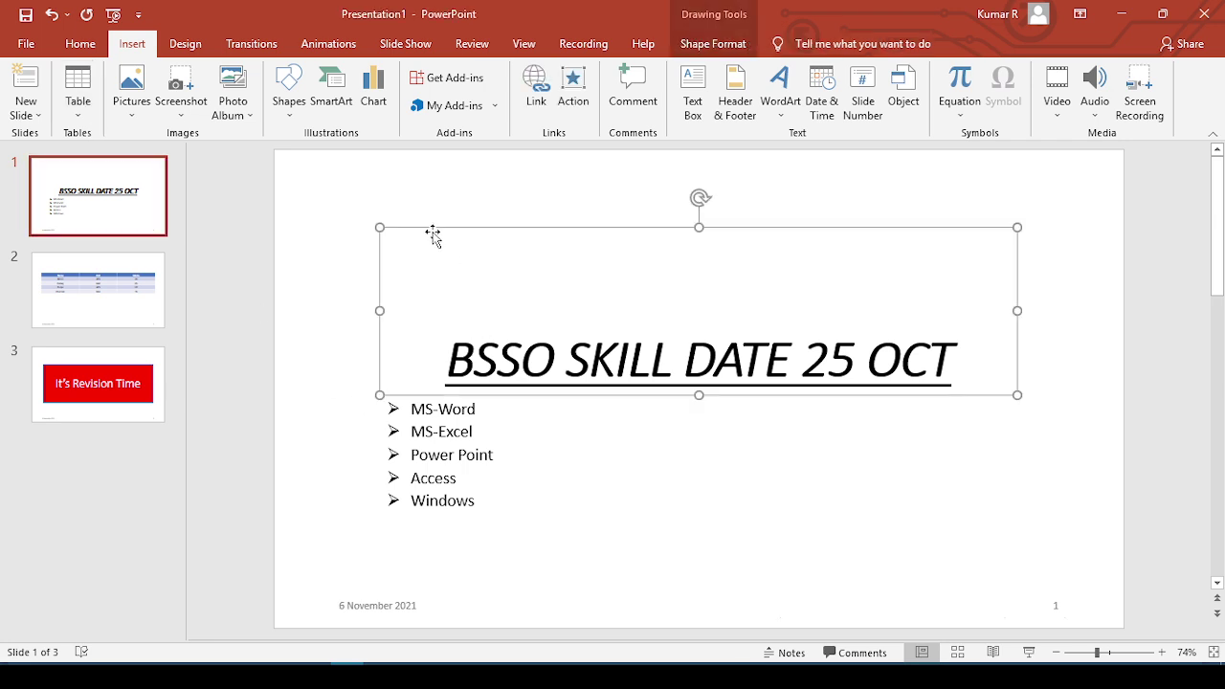
left_click(68, 50)
left_click(239, 373)
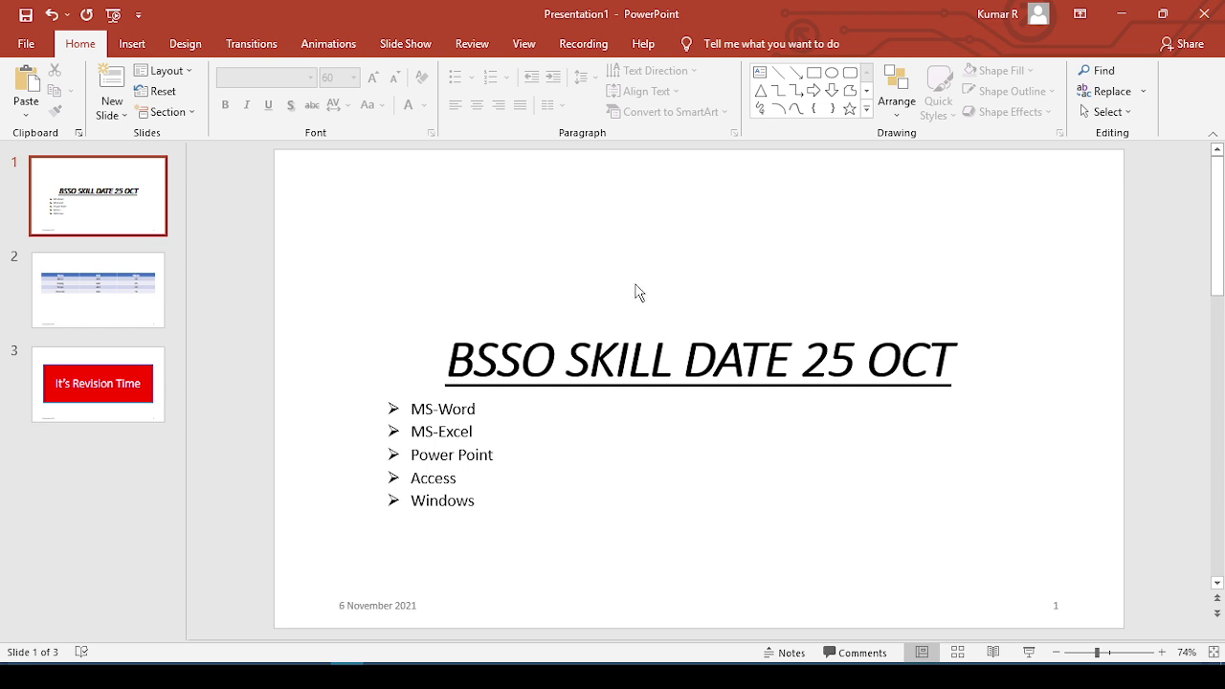
- Recheck the footers on all three slides, then hide the recorder to show the task PDF
left_click(149, 421)
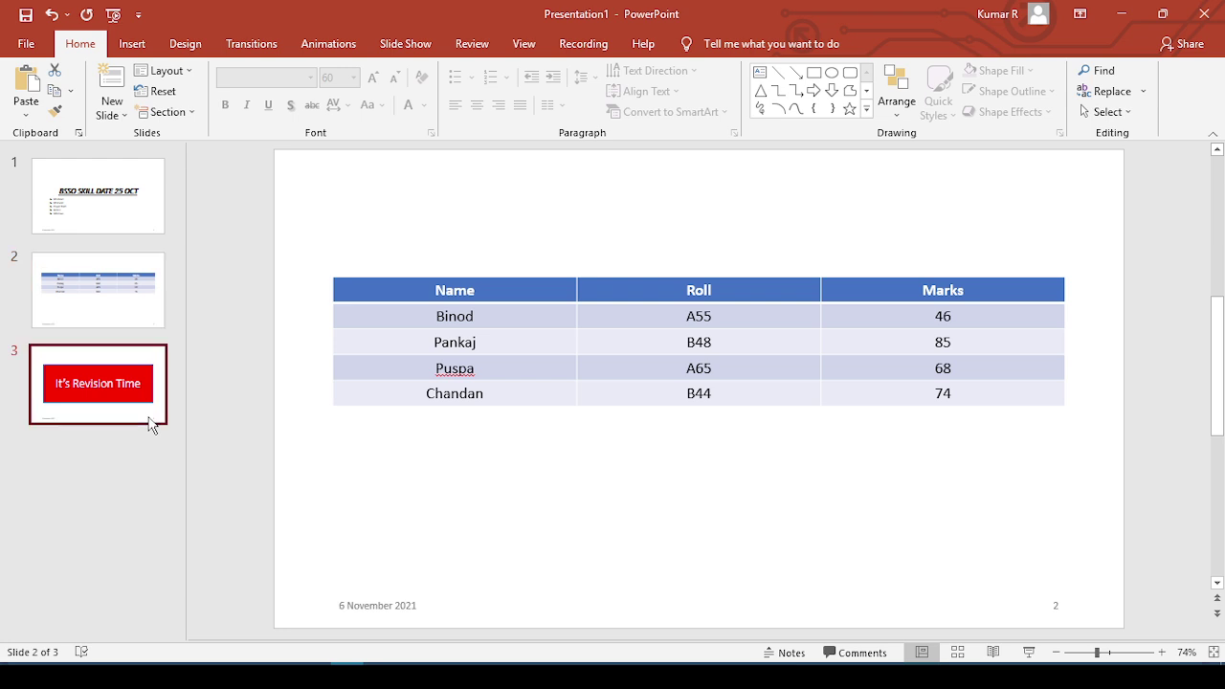
left_click(139, 322)
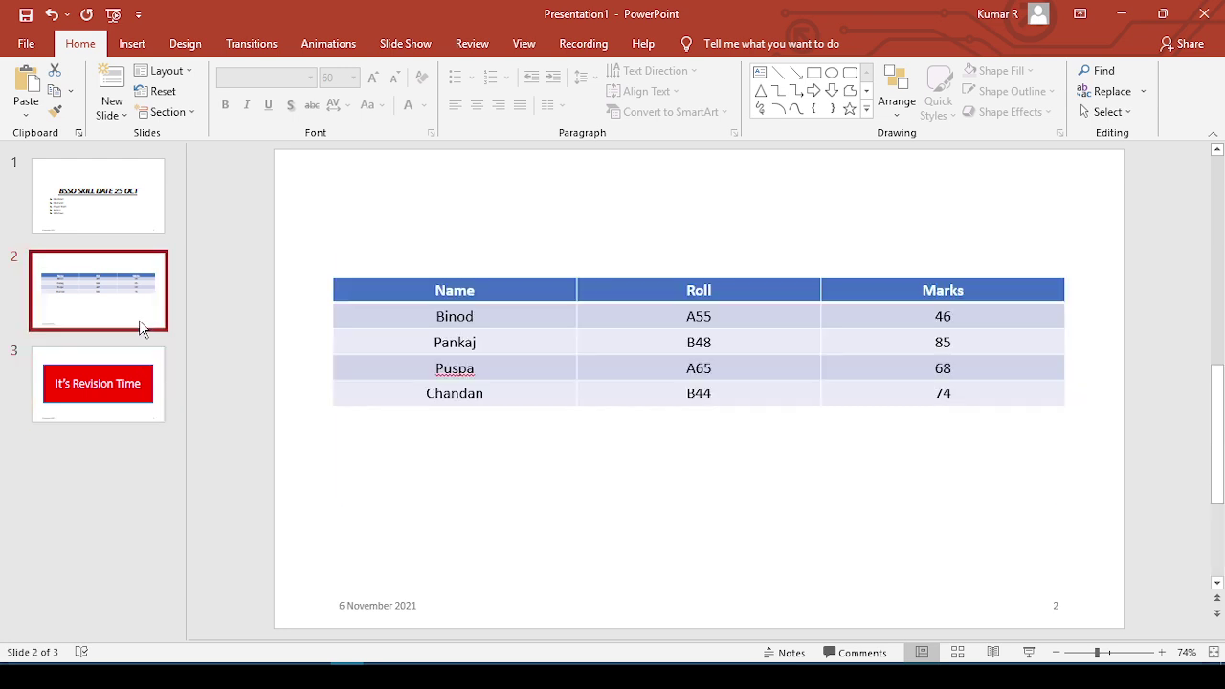
left_click(143, 227)
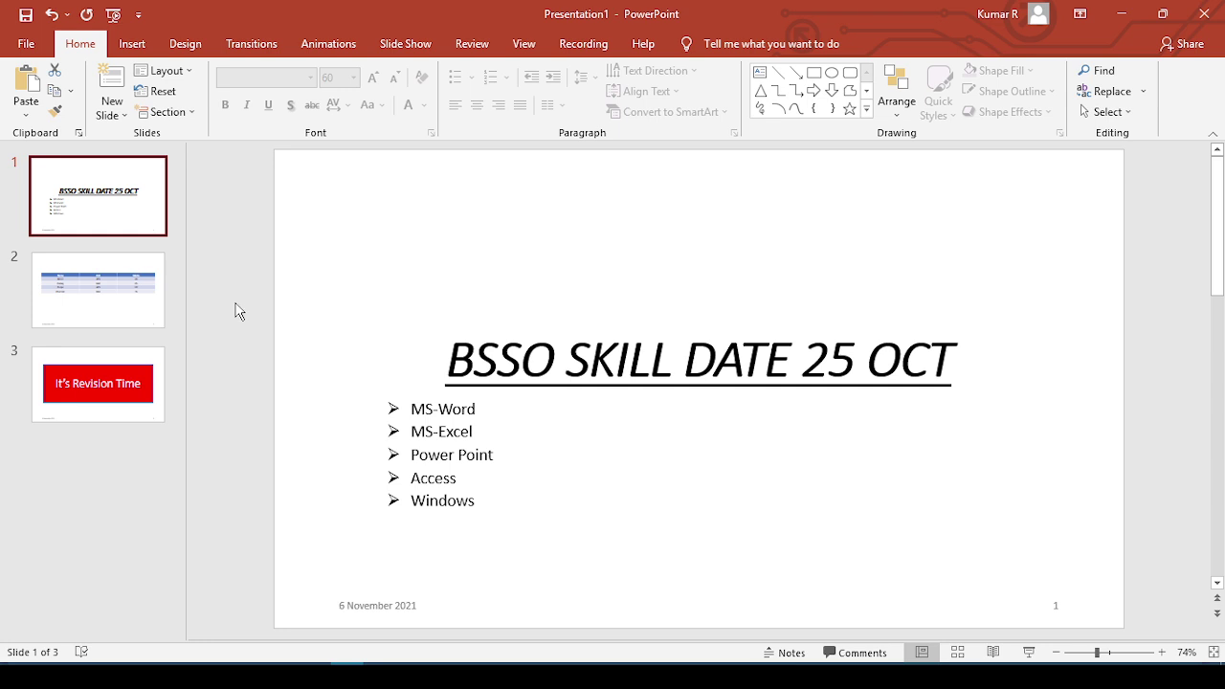
left_click(145, 325)
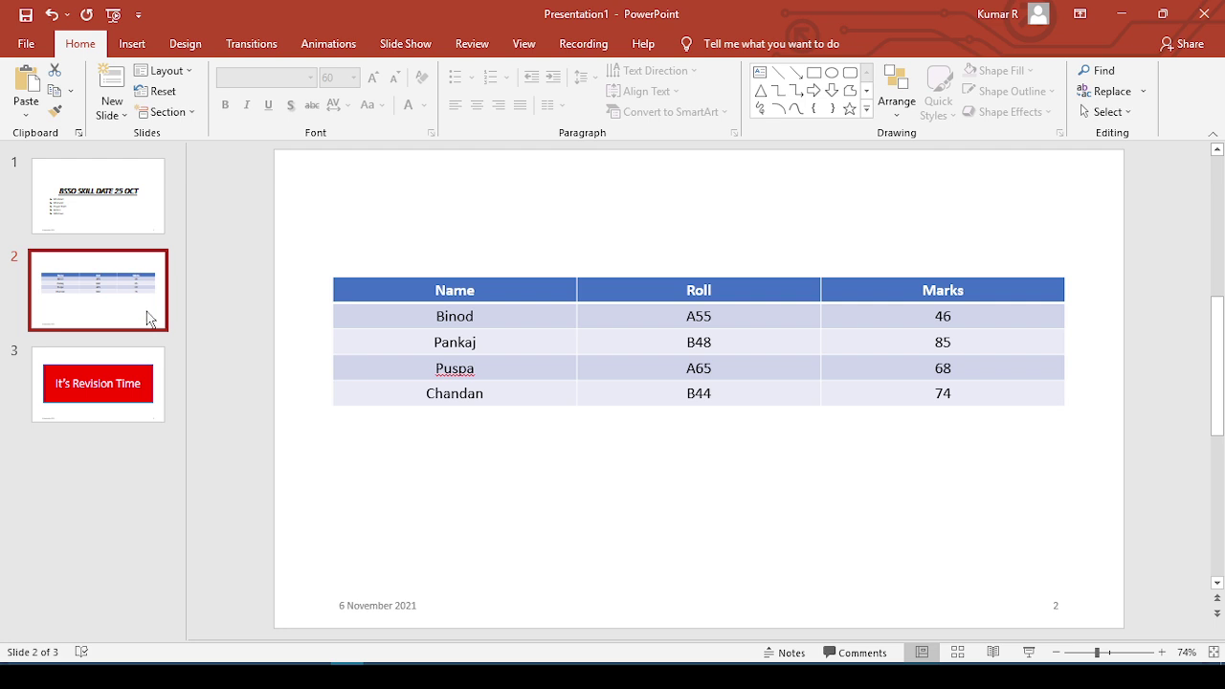
left_click(140, 420)
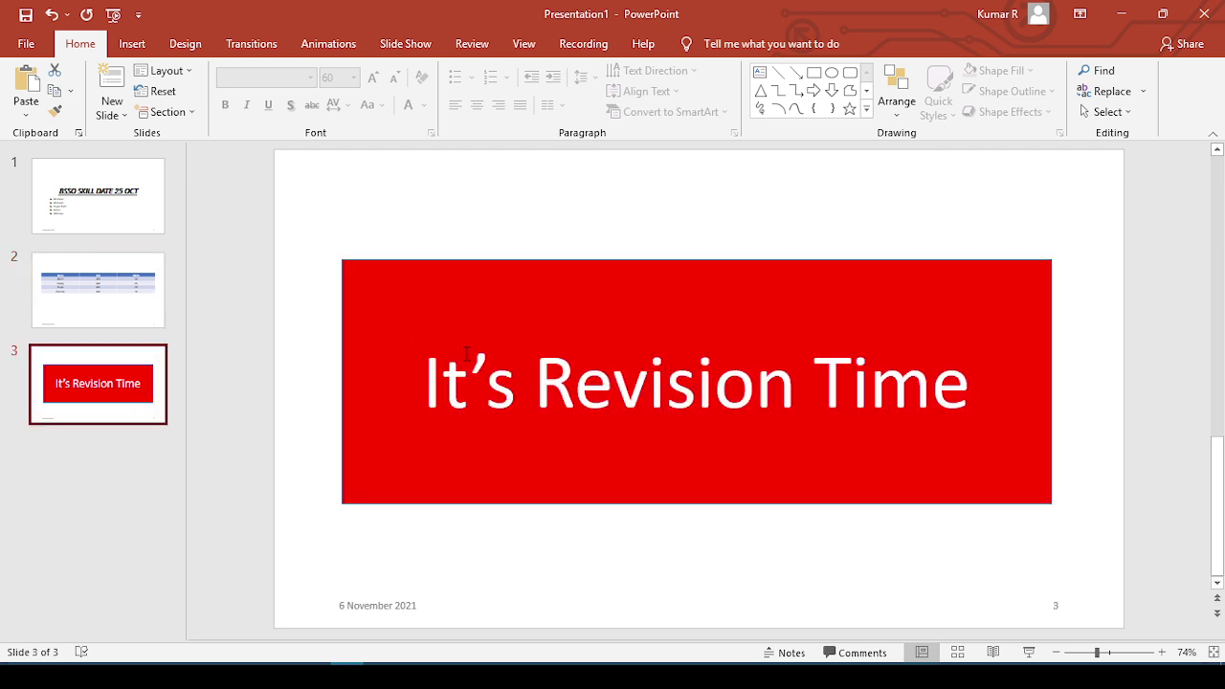
left_click(249, 397)
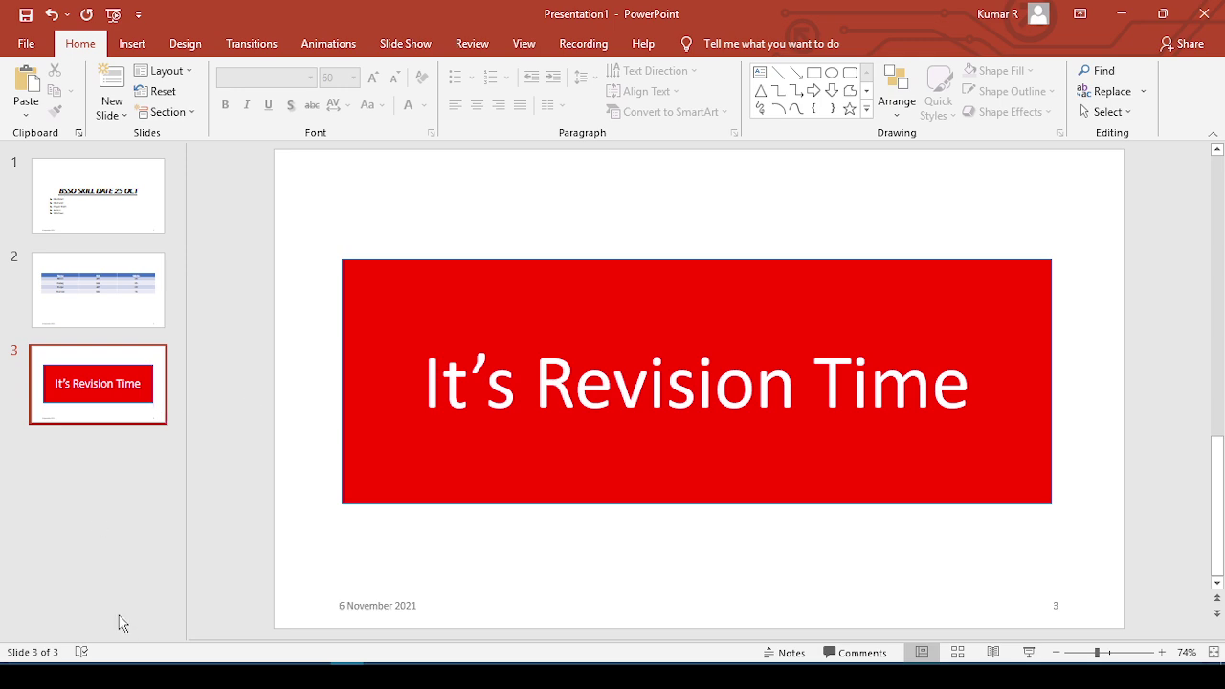
left_click(182, 678)
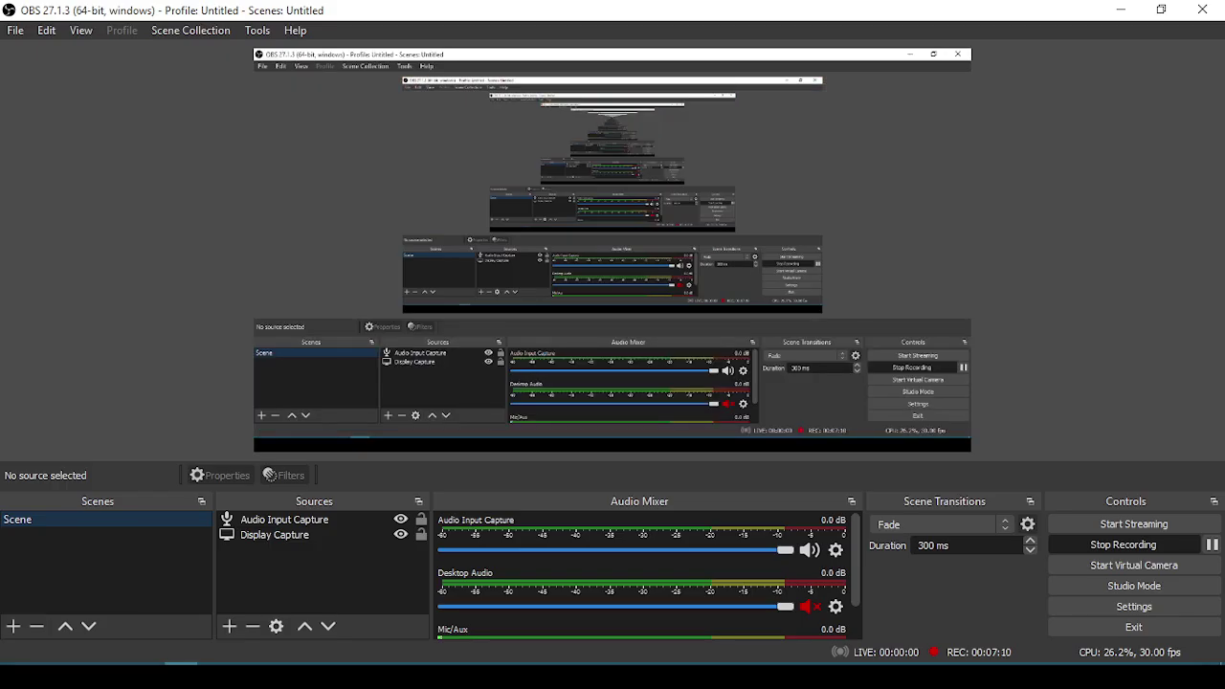
left_click(1122, 9)
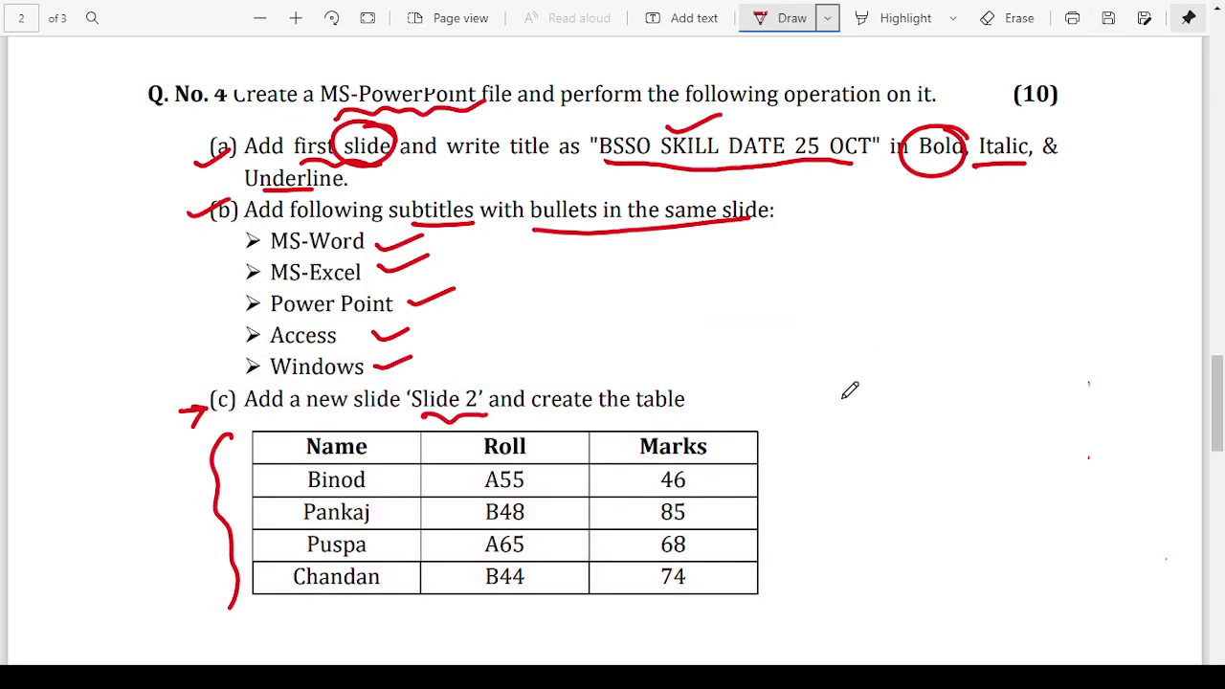